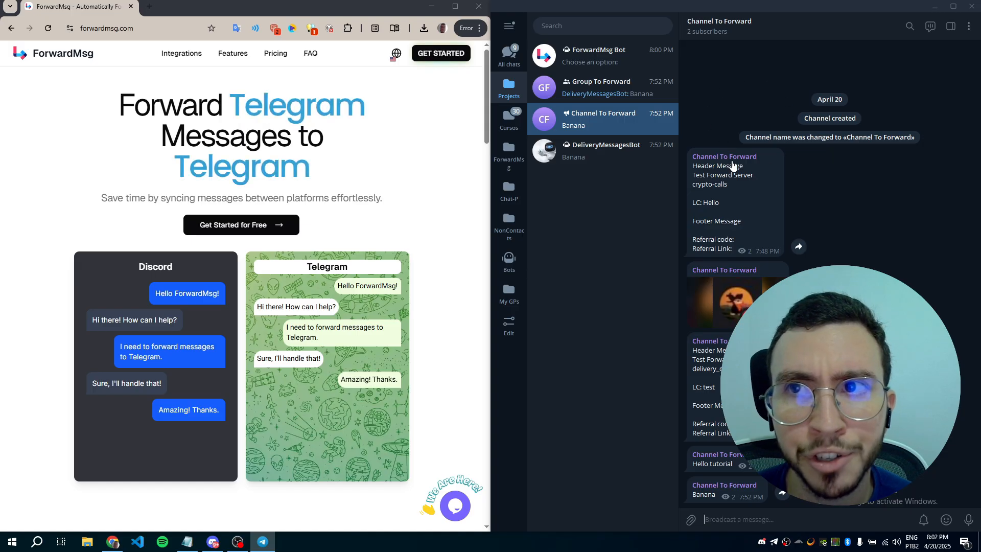
Step: Look over the Group To Forward and DeliveryMessagesBot chats in Telegram and the crypto-calls channel of Test Forward Server in Discord
click(626, 99)
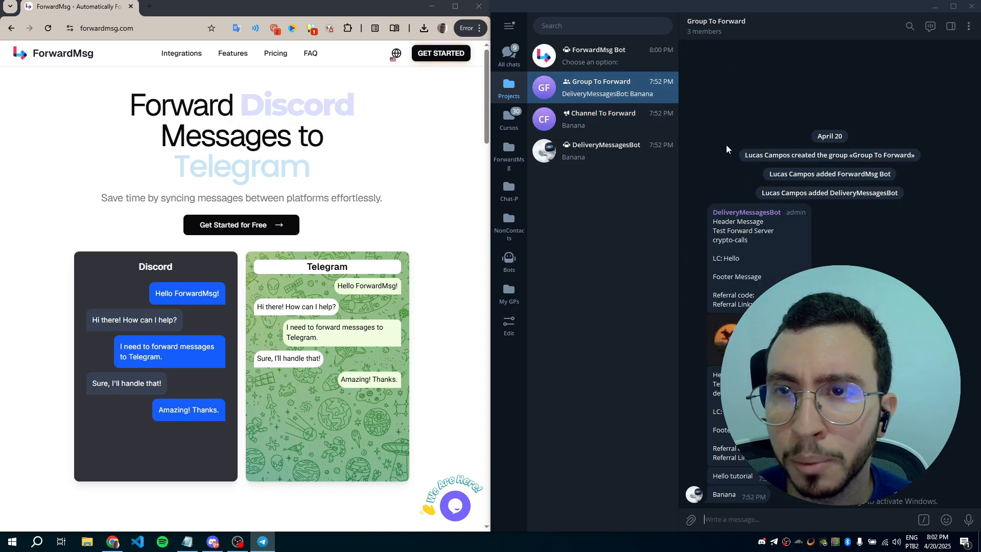
click(613, 157)
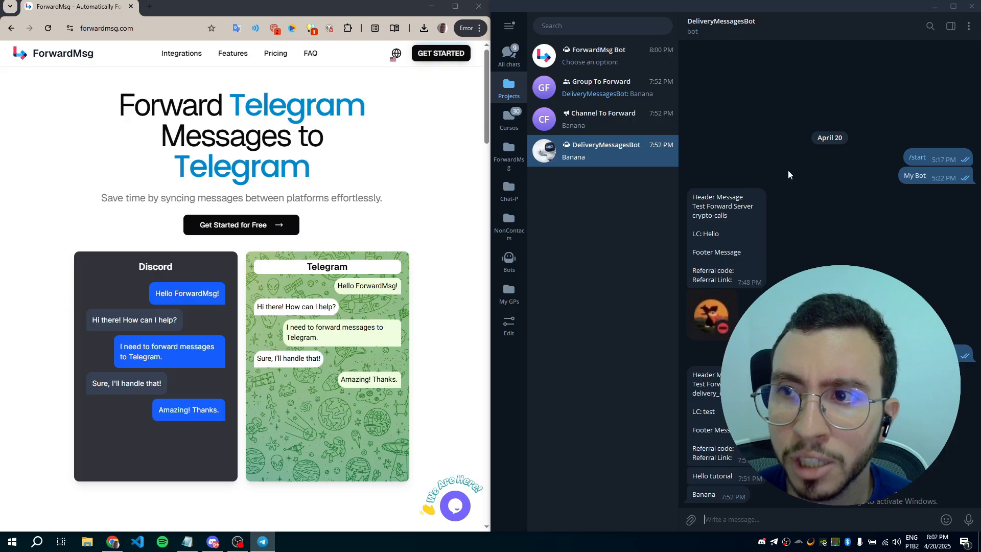
click(217, 544)
click(97, 102)
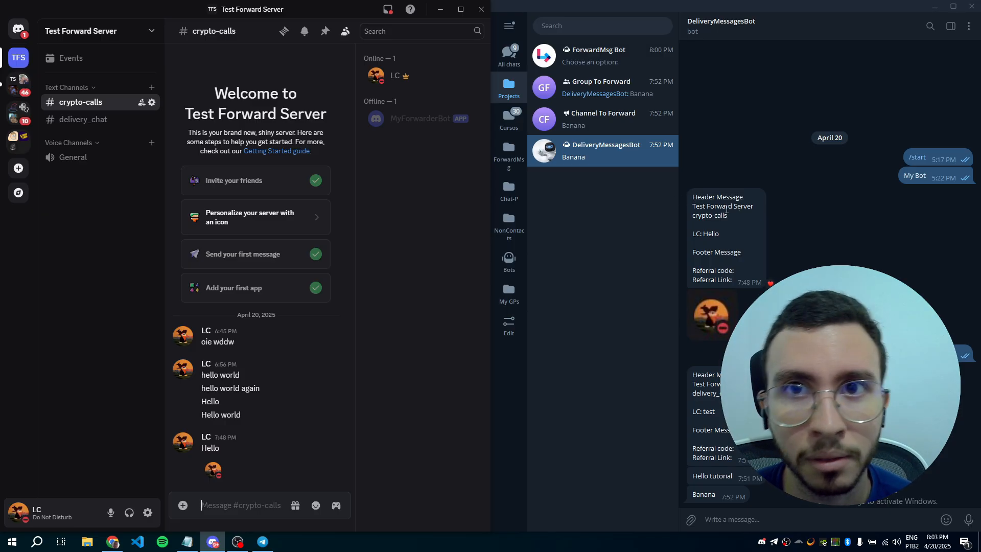
click(440, 9)
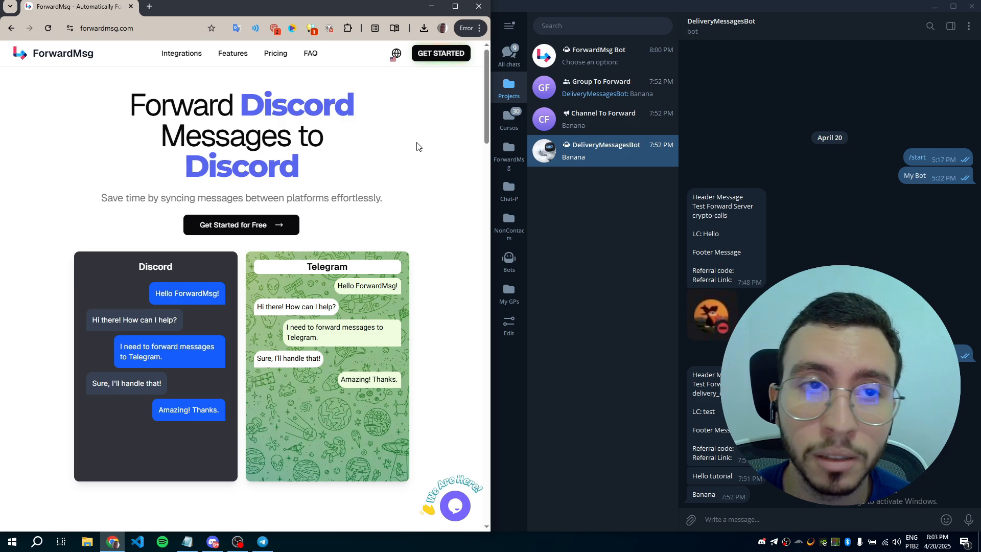
Step: Go to the ForwardMsg dashboard and create a new automation named "Telegram to Discord"
key(super+Up)
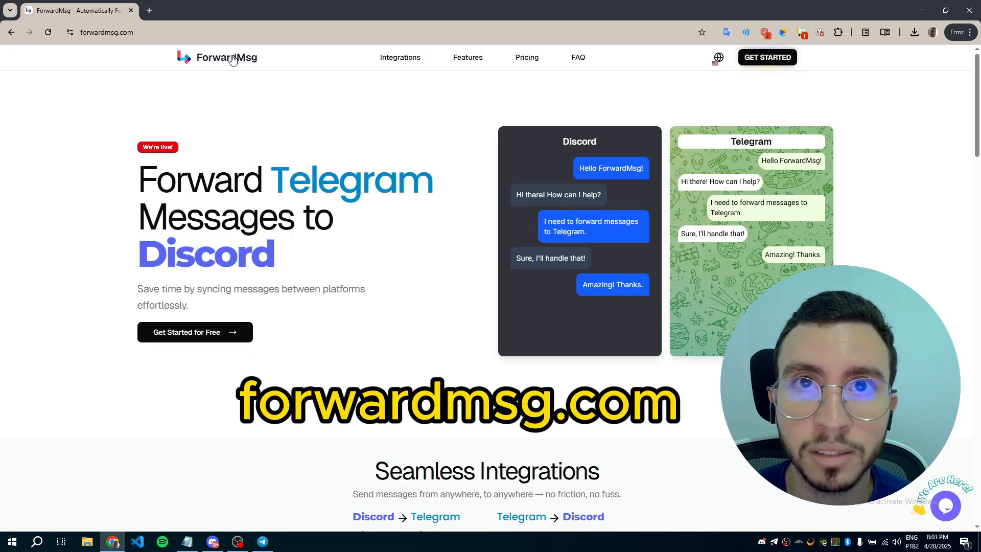
click(764, 62)
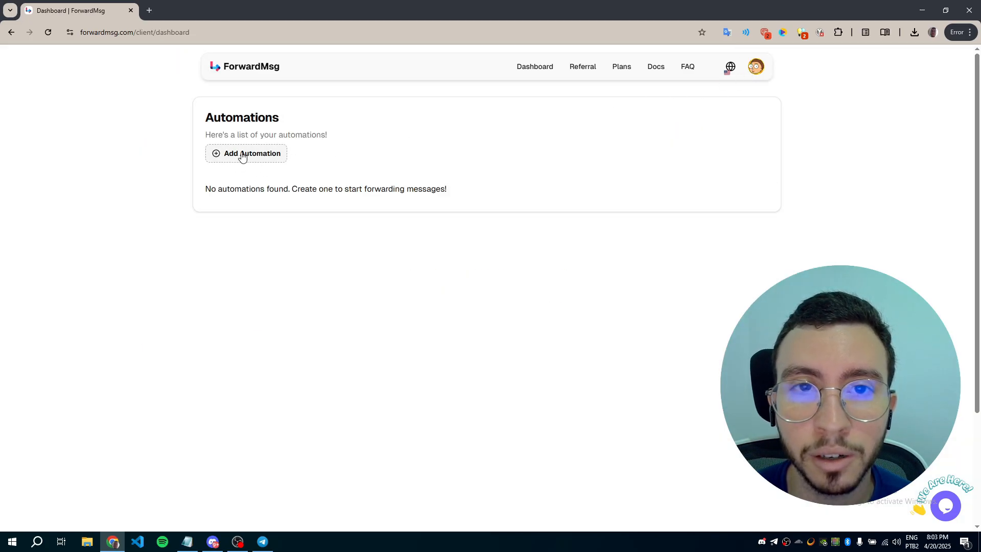
click(250, 158)
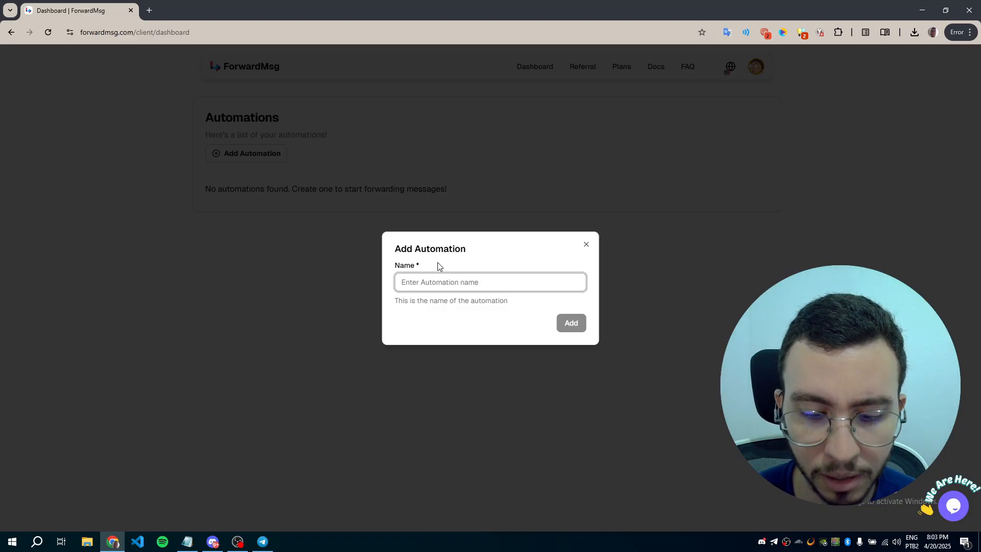
text(Telegram to Discord)
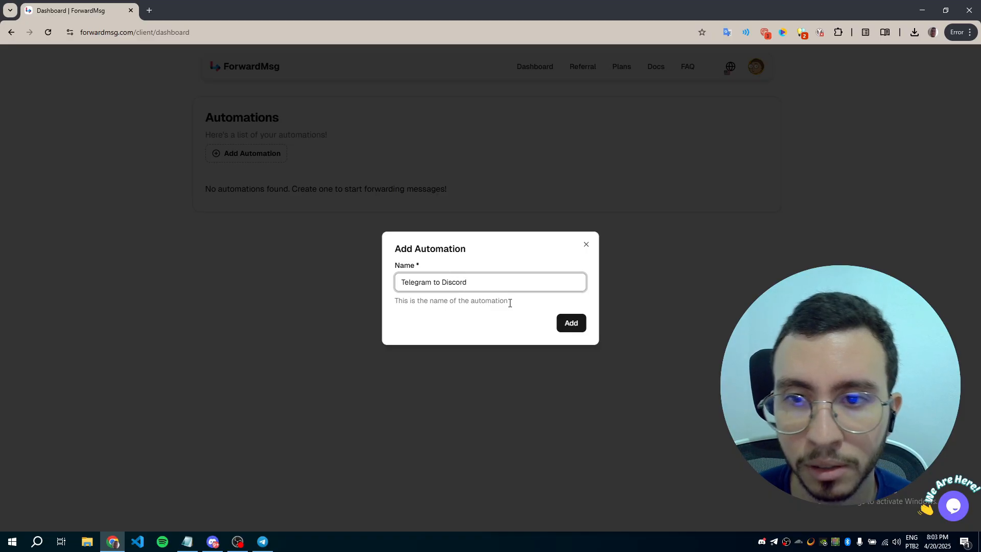
click(564, 324)
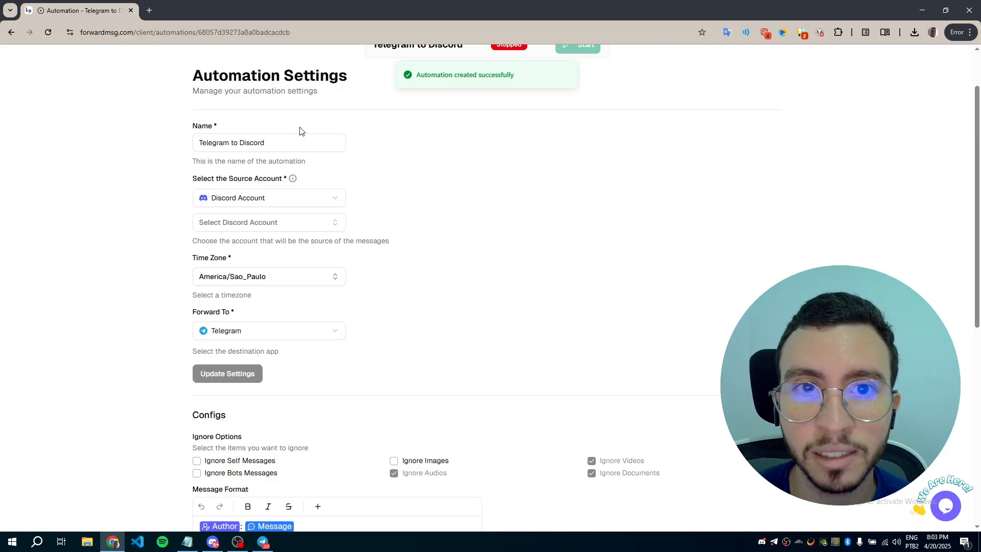
Step: Set the automation's source account type to Telegram Account
click(241, 198)
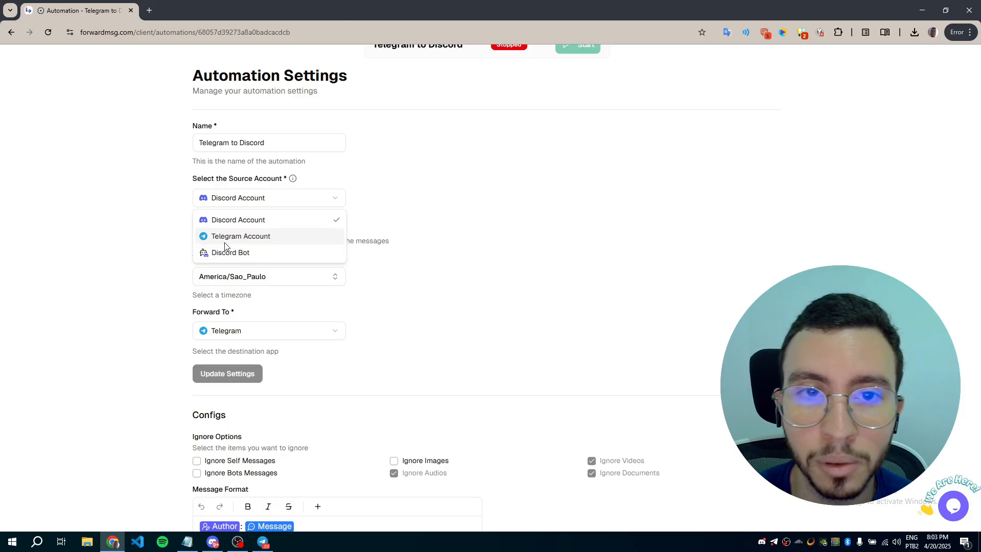
click(248, 239)
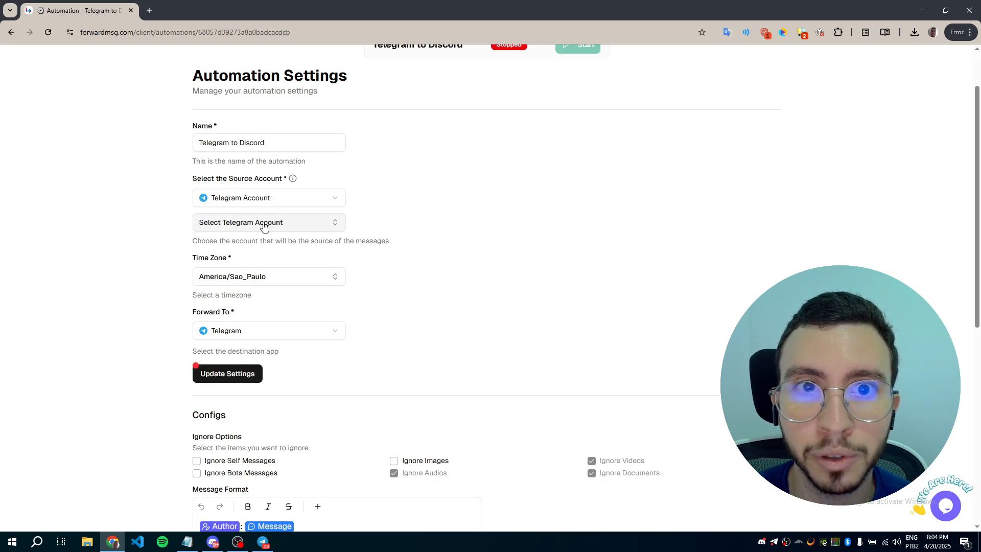
click(262, 225)
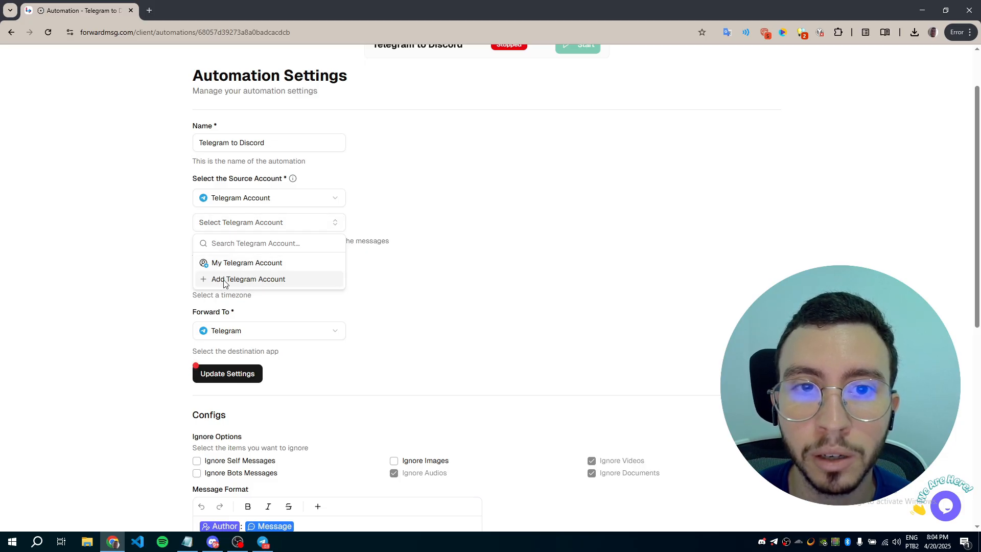
click(265, 280)
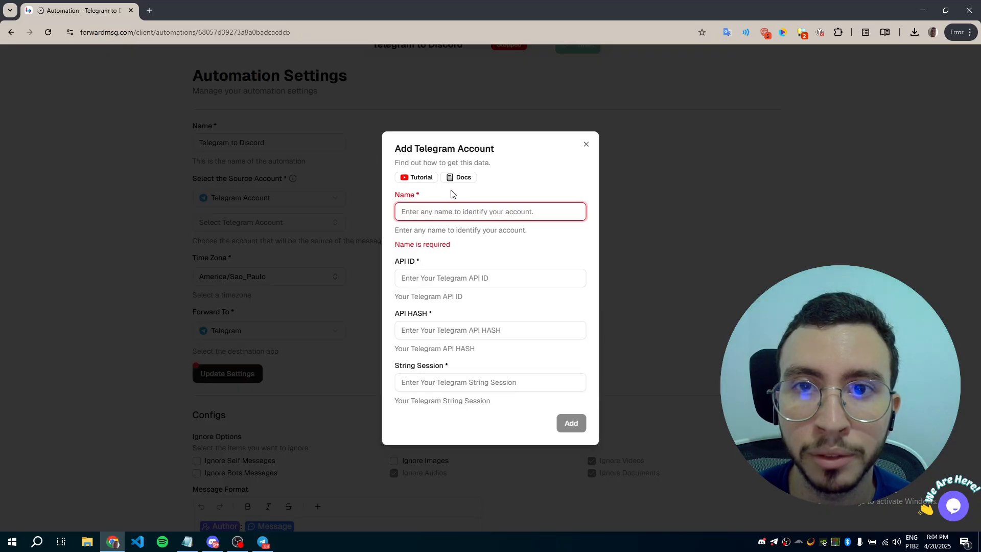
click(440, 282)
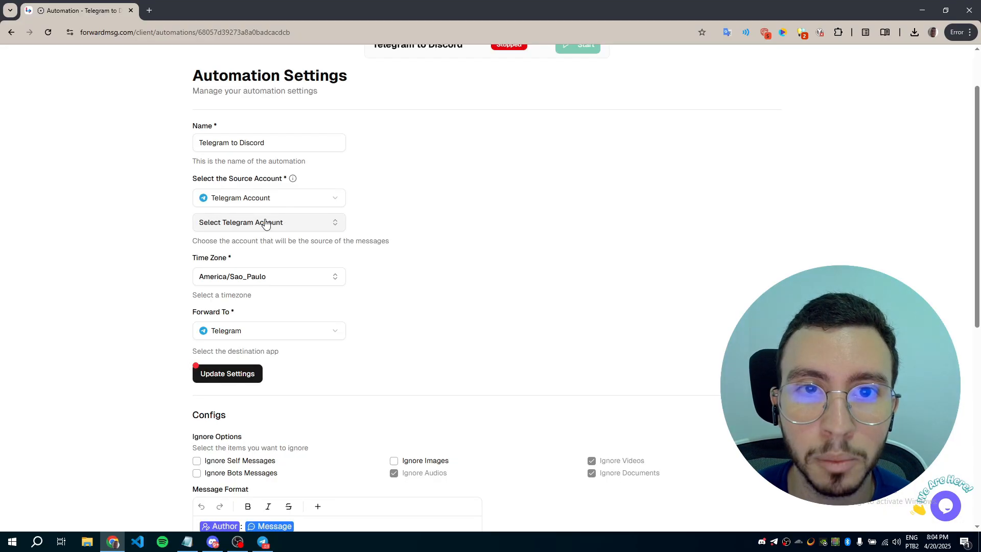
Step: Choose My Telegram Account as the source and Discord as the forwarding destination, and save the automation settings
click(263, 223)
click(256, 265)
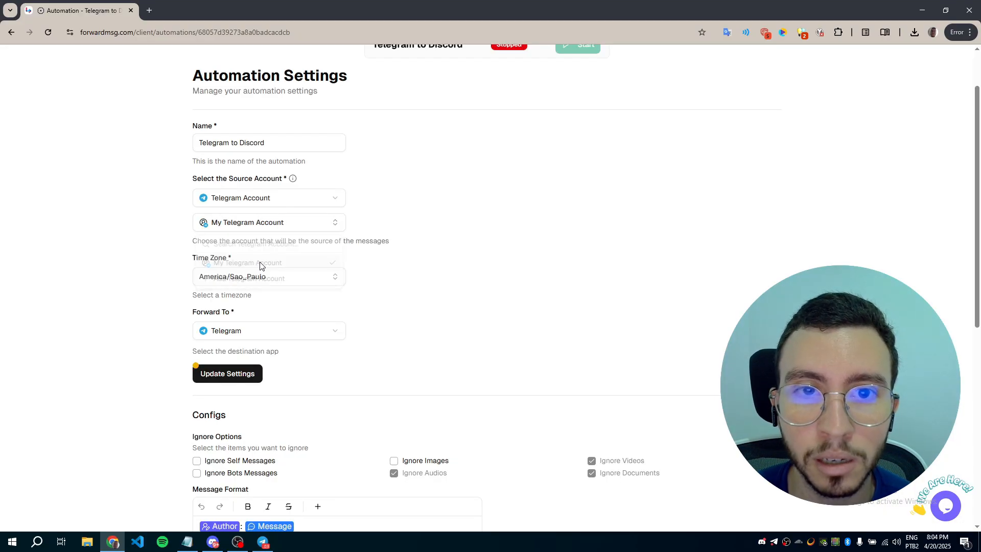
click(231, 333)
click(227, 367)
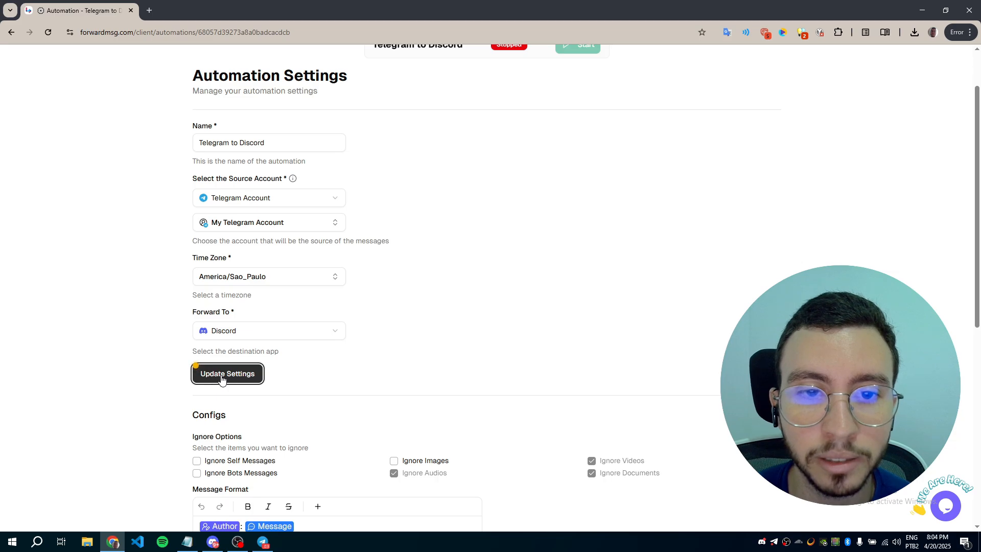
click(254, 374)
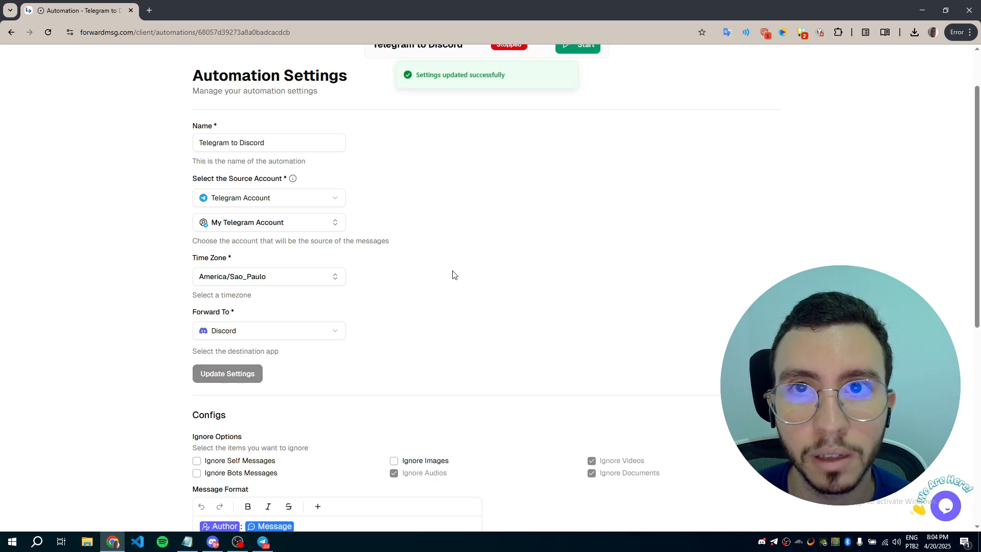
Step: Replace the message format with only the Message variable, followed by a blank line and the text "Subscribe, Like"
scroll(454, 234, down, 3)
scroll(440, 233, down, 2)
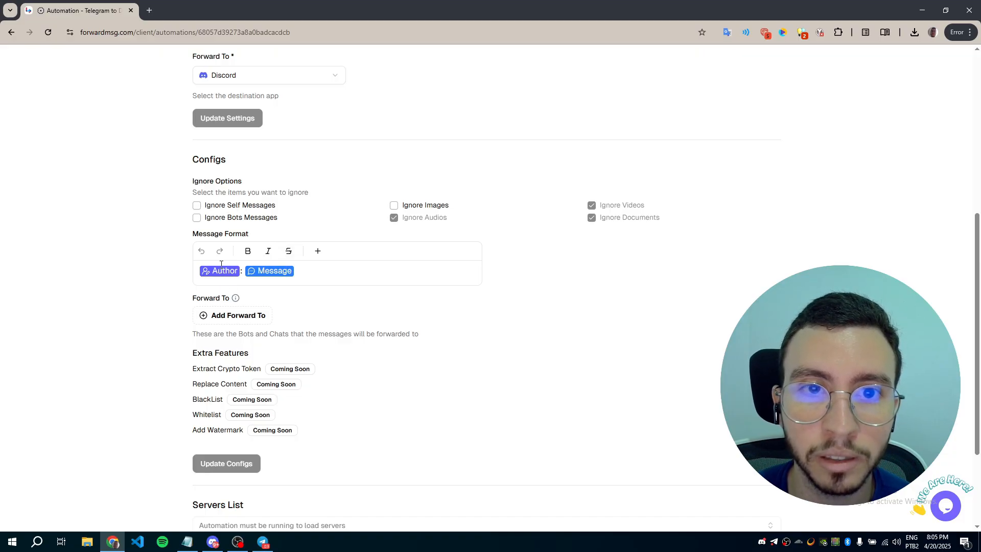
key(BackSpace)
key(BackSpace)
key(BackSpace)
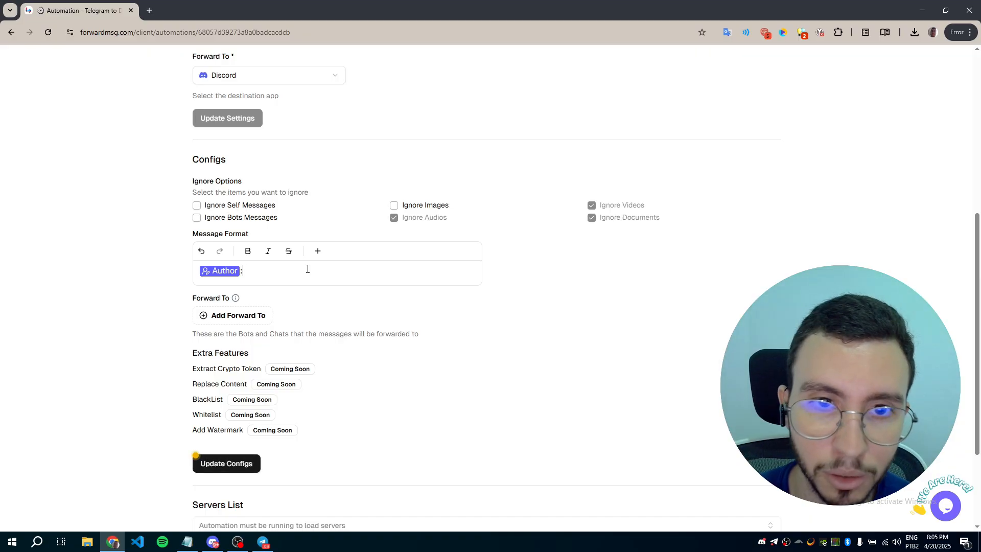
text(@m)
key(Return)
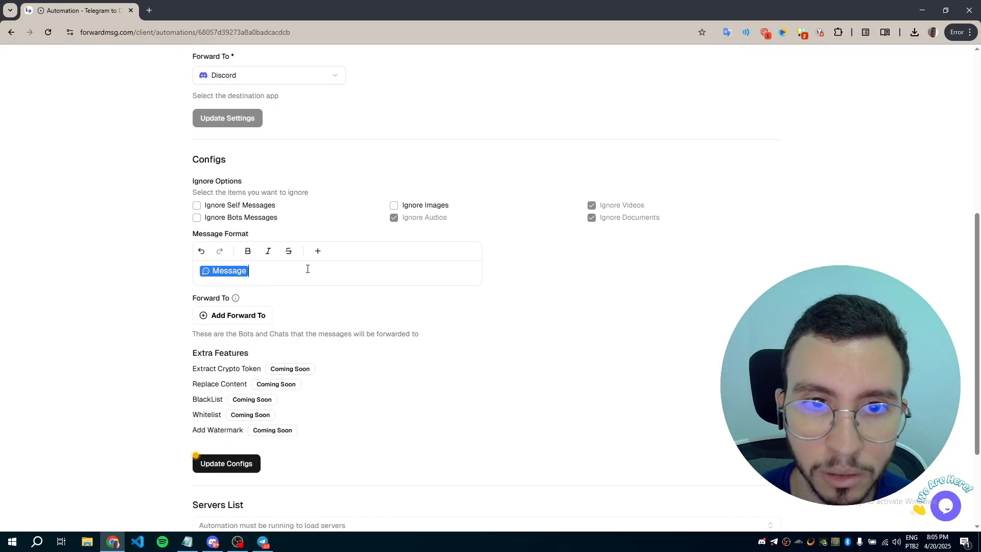
key(Return)
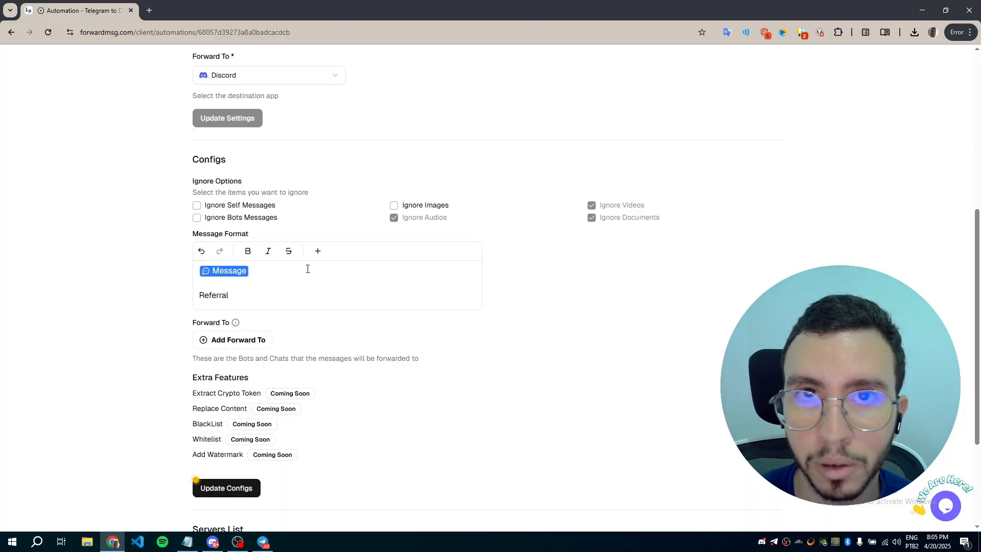
key(ctrl+BackSpace)
text(Subscribe, Like)
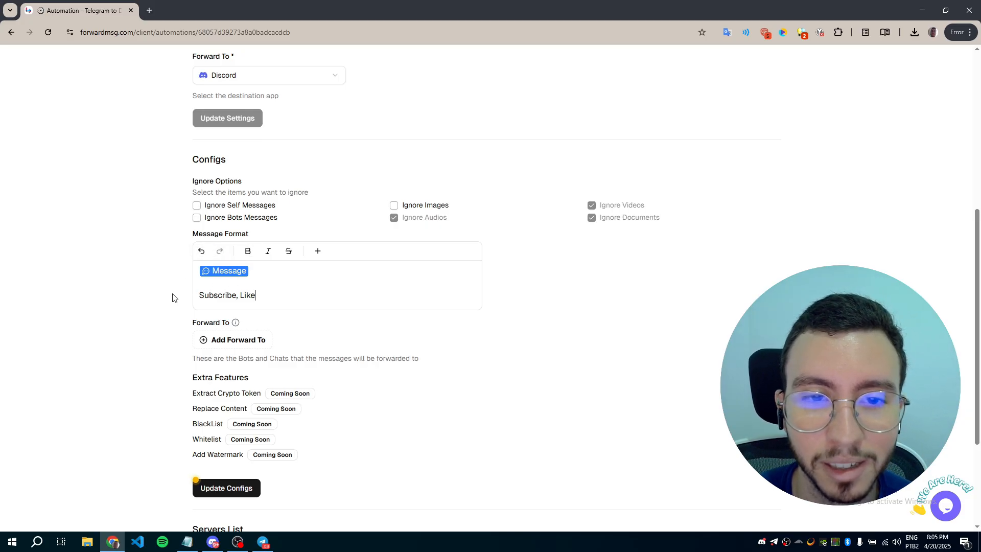
Step: Add a new forwarding destination entry to the automation's configs
scroll(204, 287, down, 1)
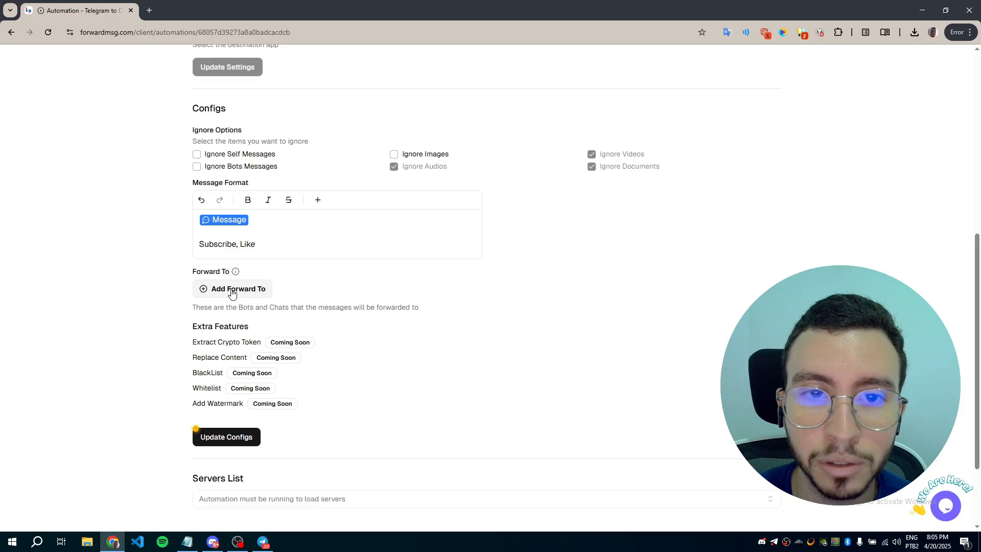
click(233, 292)
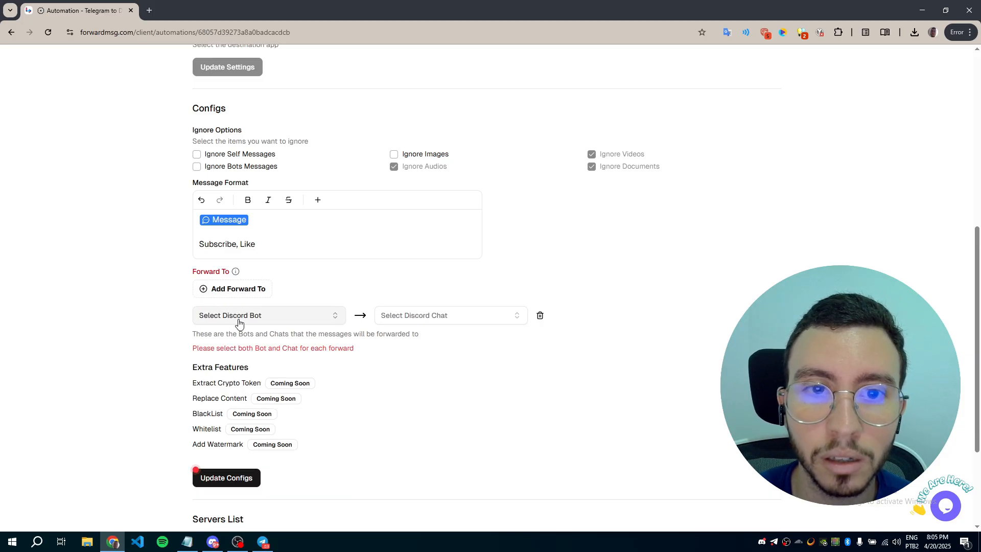
scroll(207, 304, down, 1)
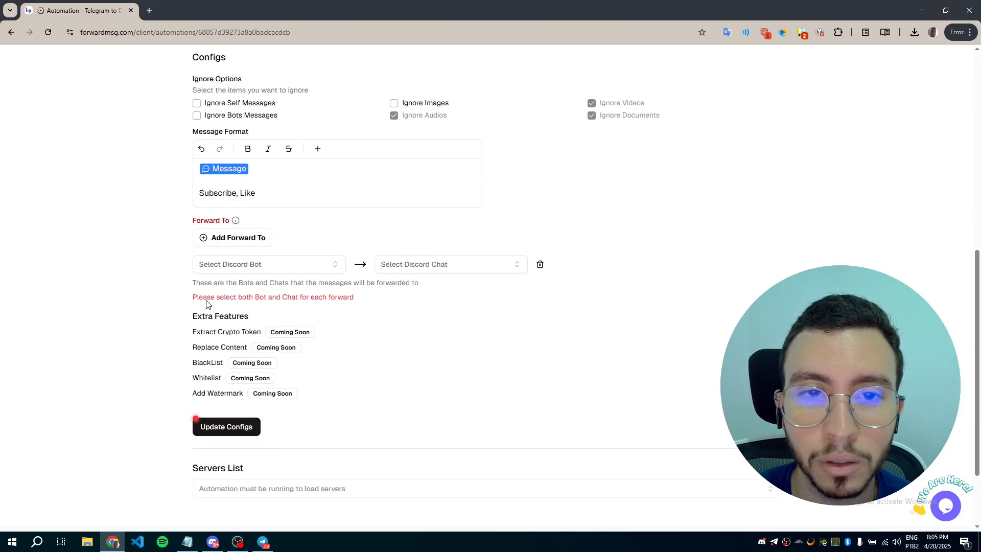
click(261, 267)
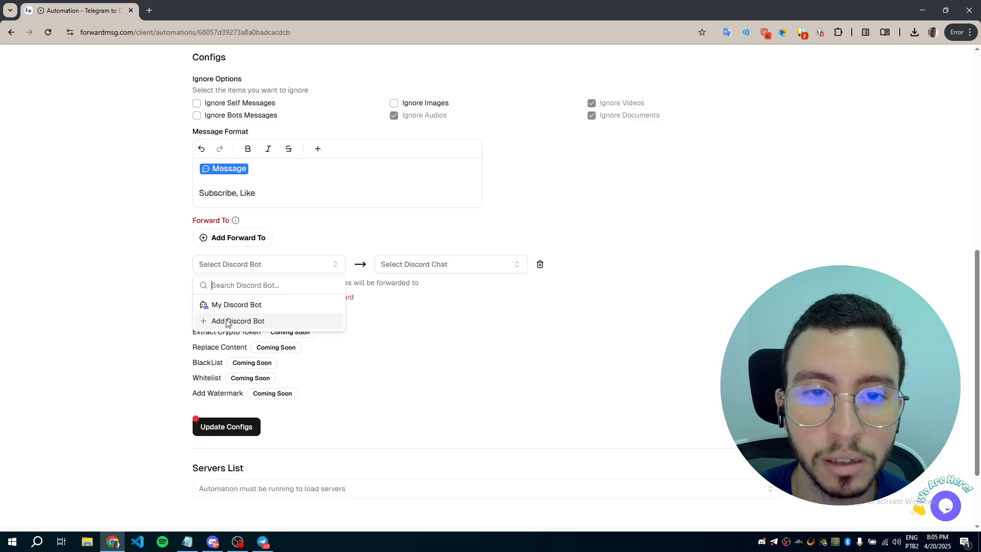
click(246, 322)
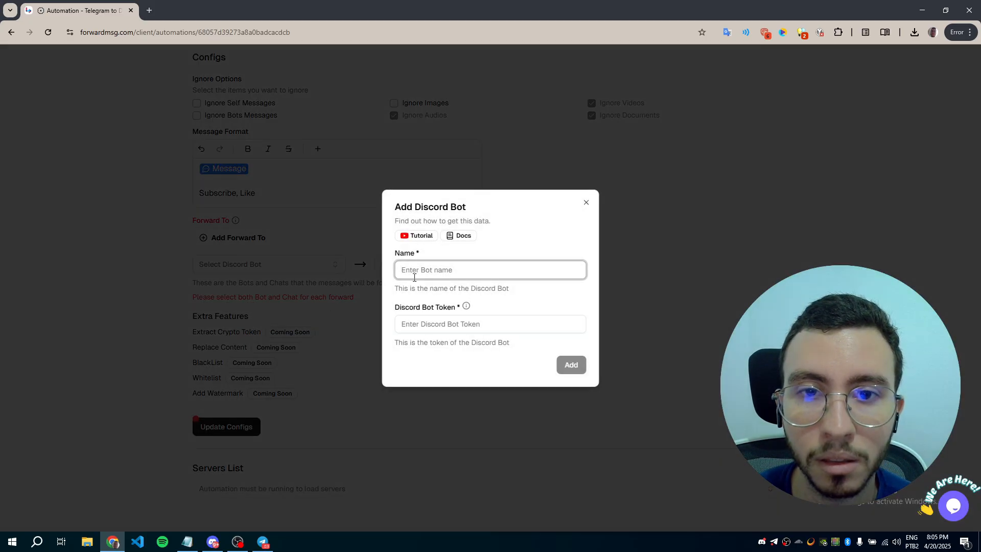
key(Tab)
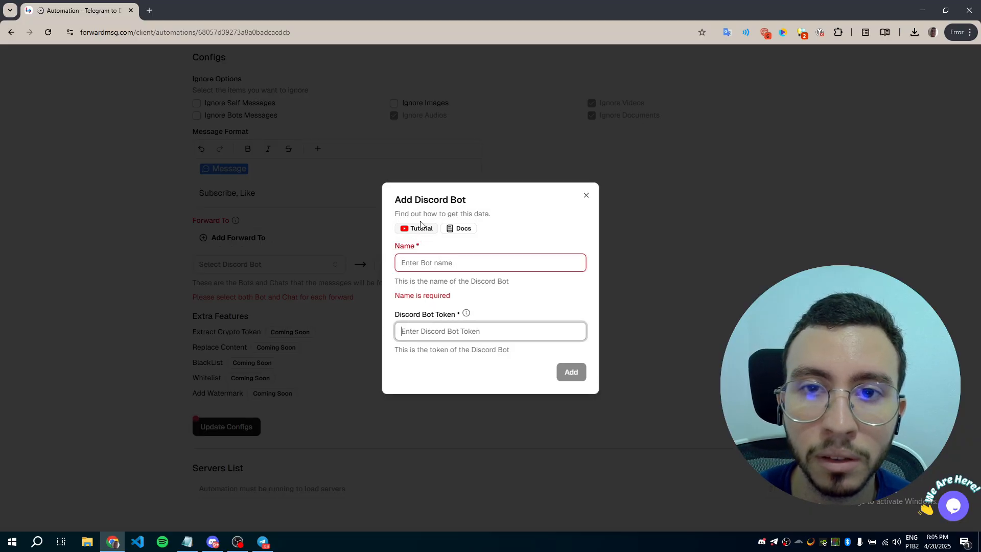
click(586, 195)
click(586, 190)
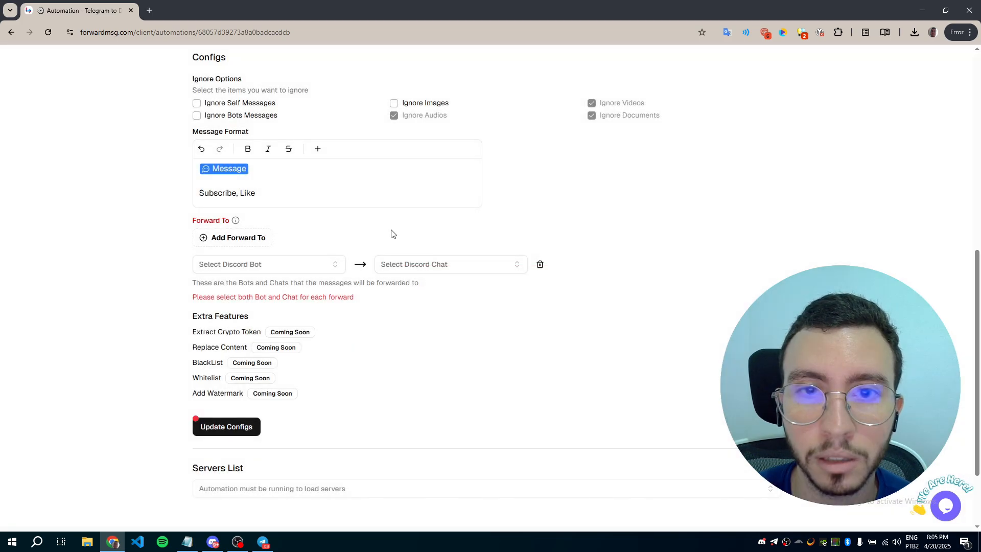
Step: Select My Discord Bot as the bot for the new forwarding entry
click(301, 261)
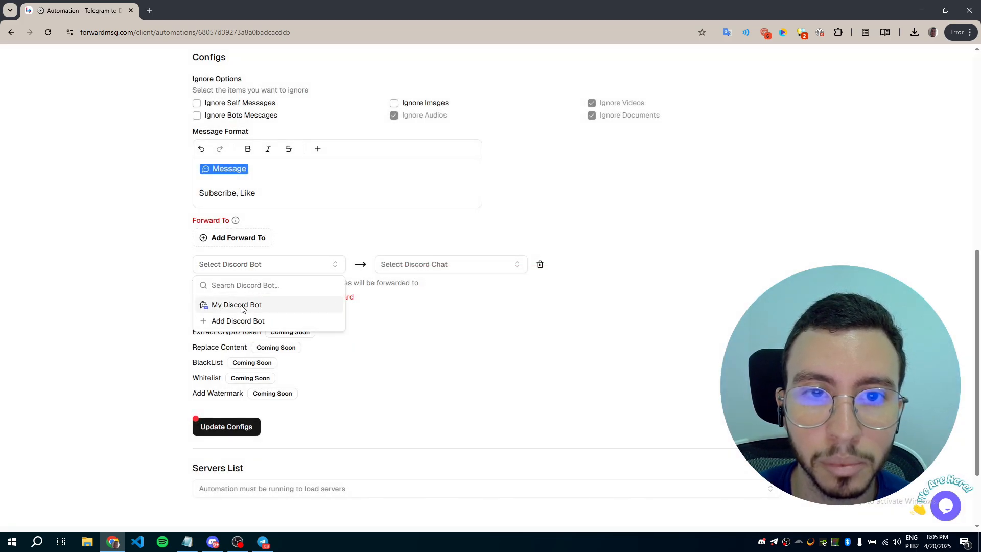
click(242, 307)
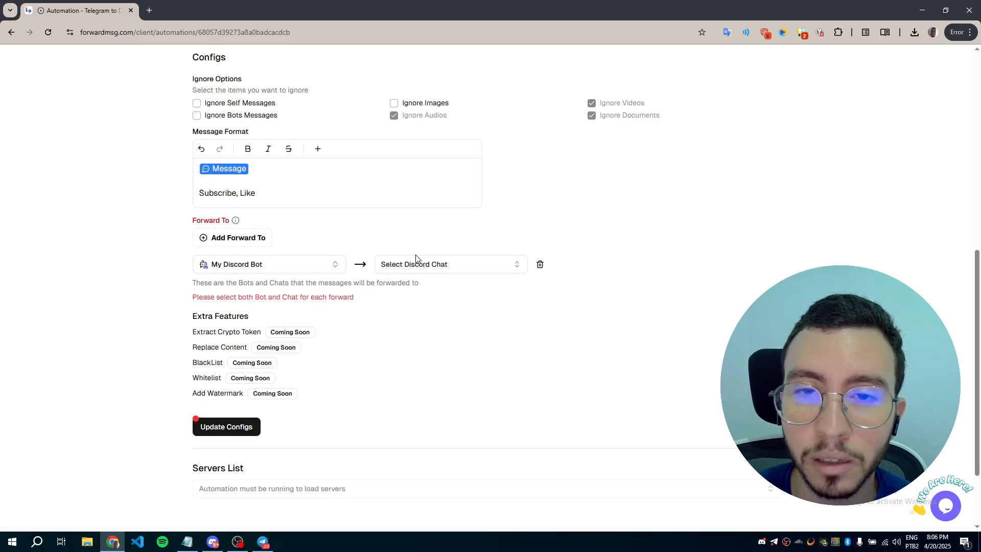
click(464, 264)
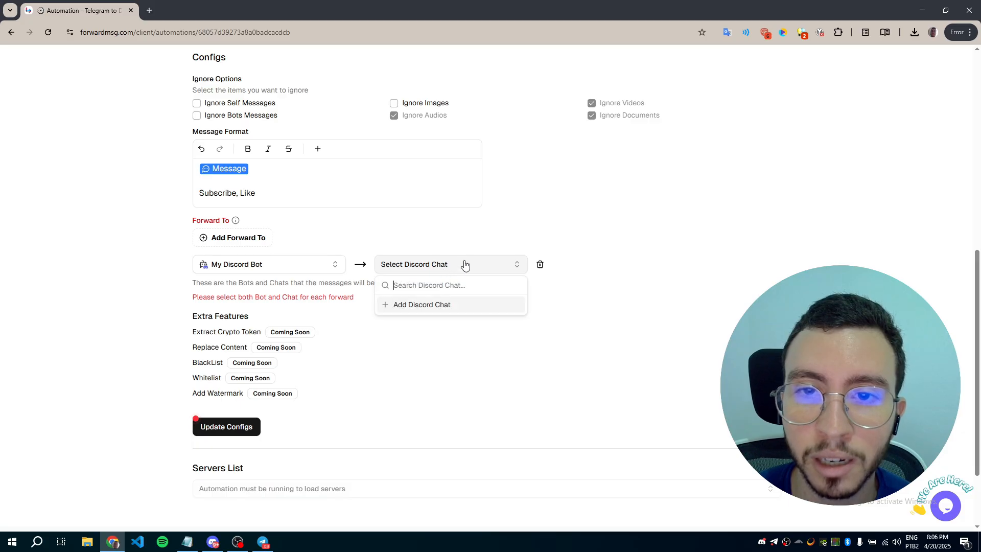
click(464, 264)
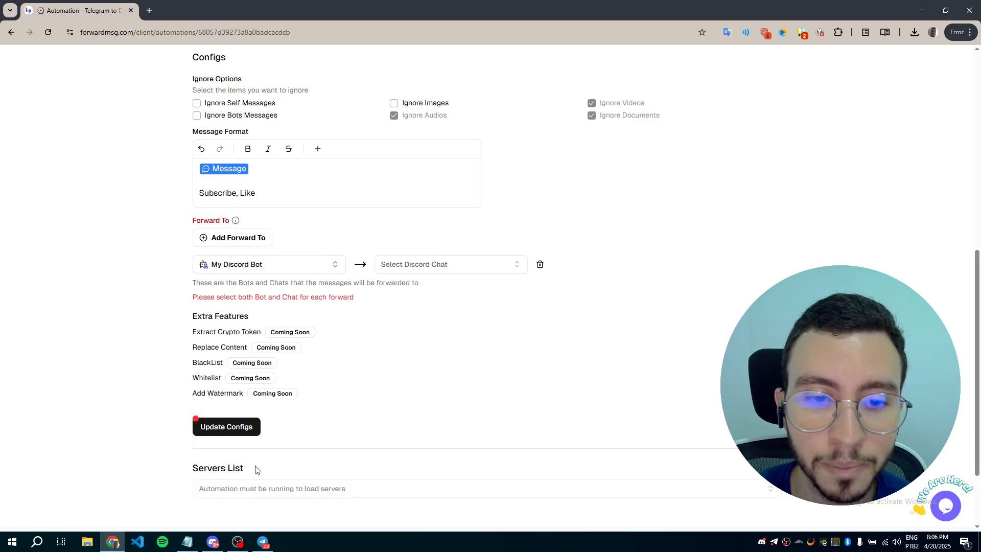
click(215, 543)
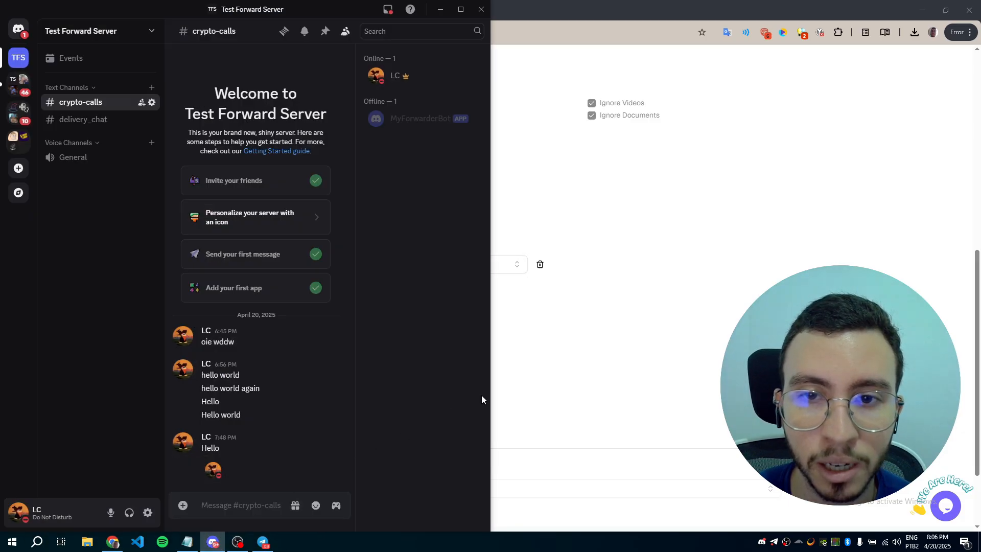
click(498, 286)
Step: Start adding a new Discord chat for the forwarding entry and name it "Crypto Calls Chat"
click(475, 265)
click(419, 302)
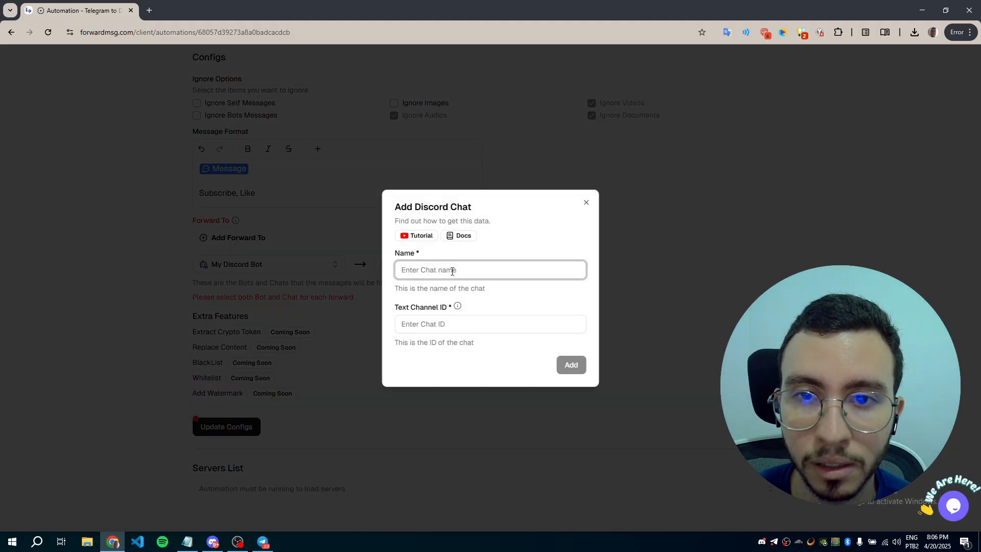
text(Crypto Calls Chat)
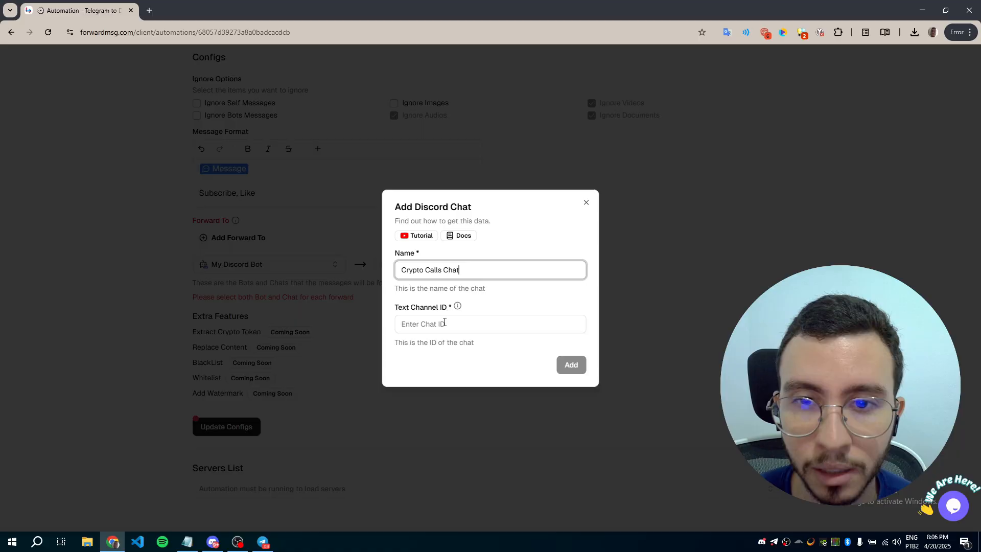
Step: Switch to Discord and copy the channel ID of the crypto-calls text channel
click(444, 318)
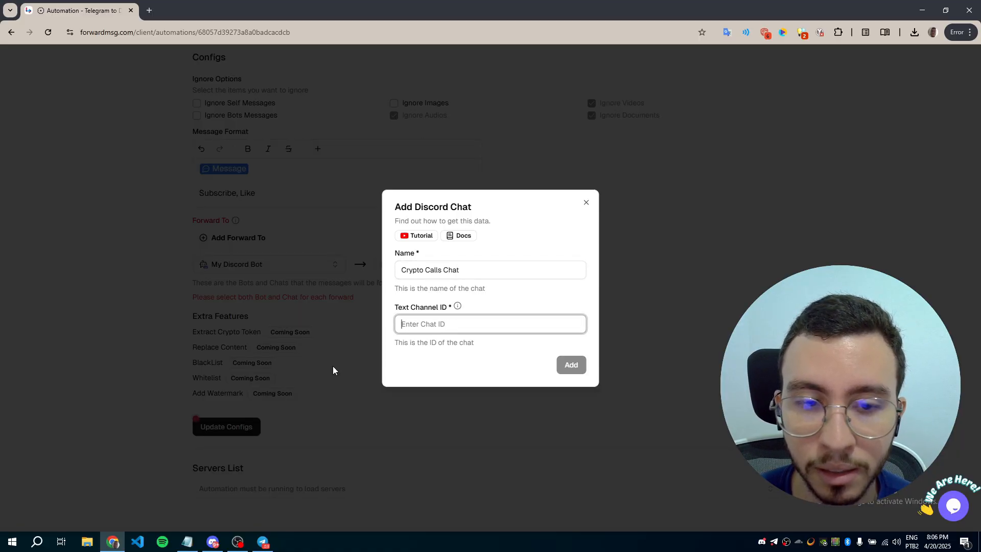
mouse_move(212, 543)
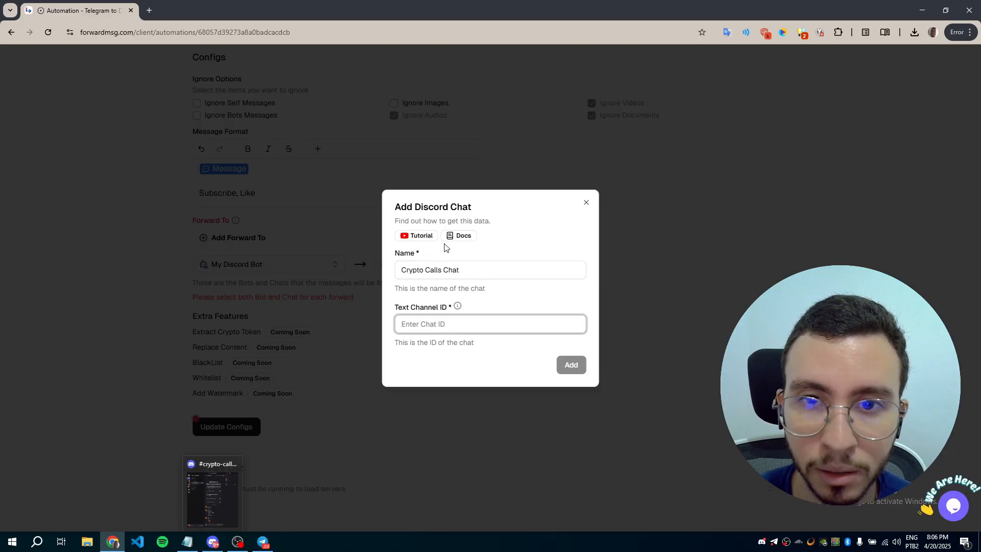
click(213, 543)
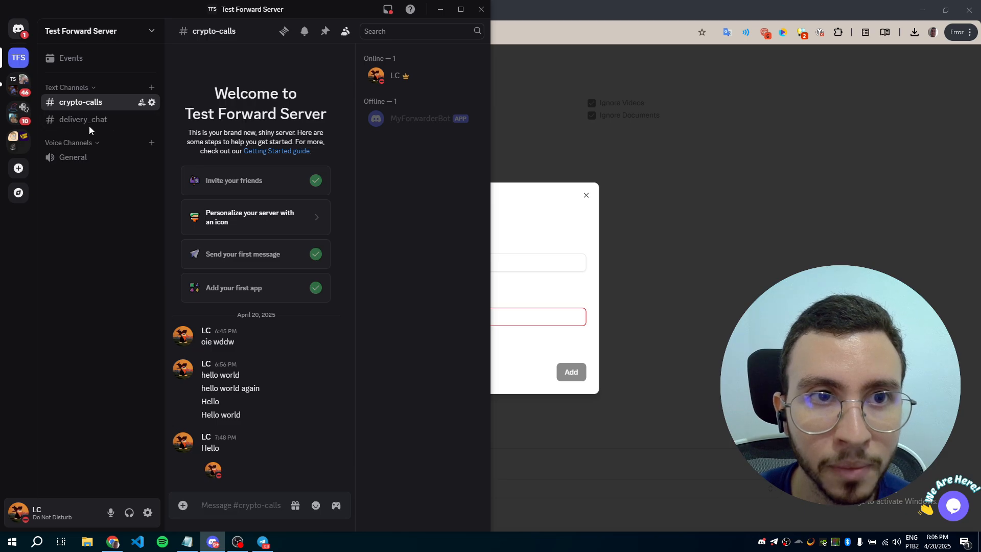
right_click(74, 103)
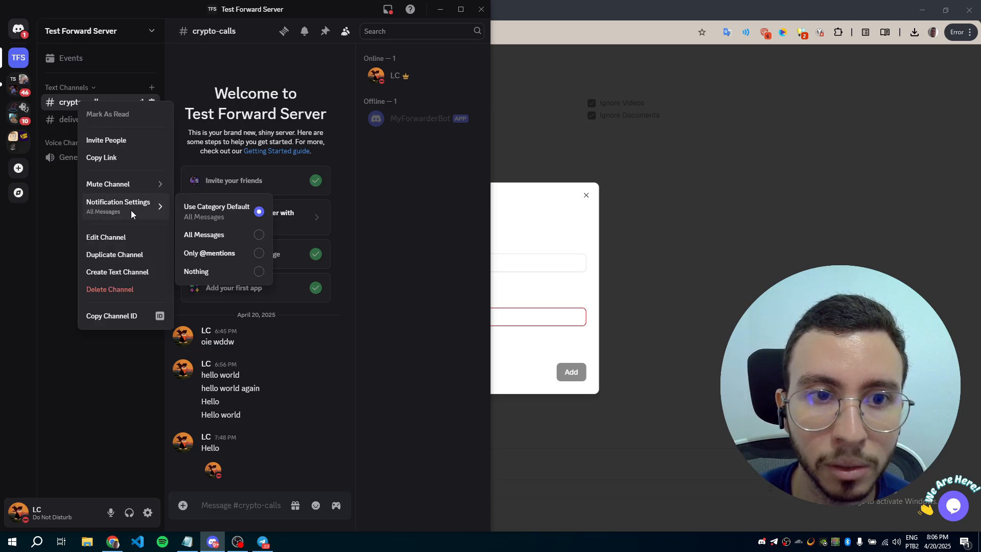
click(127, 317)
Step: Back in ForwardMsg, paste the copied ID as the Text Channel ID and add the Discord chat
click(509, 290)
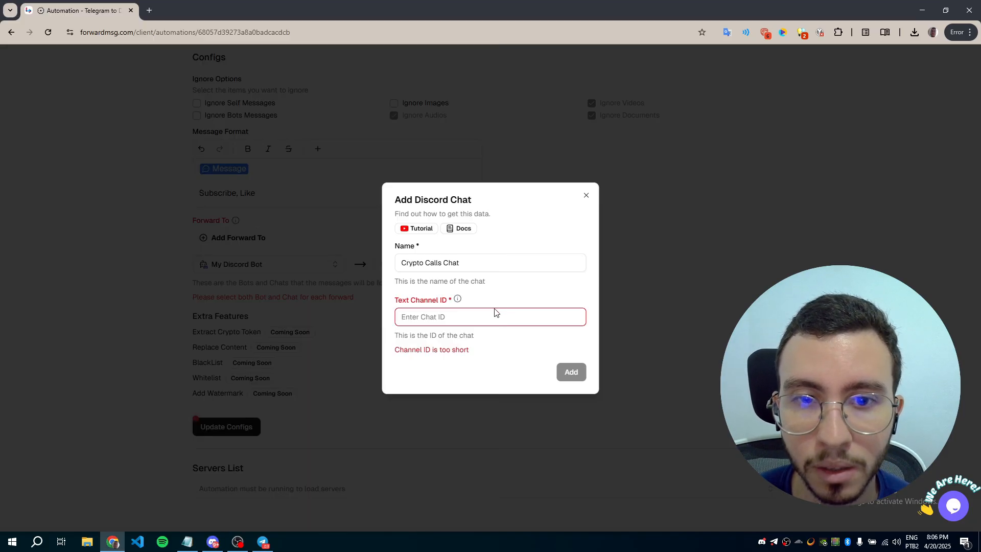
click(494, 316)
key(ctrl+v)
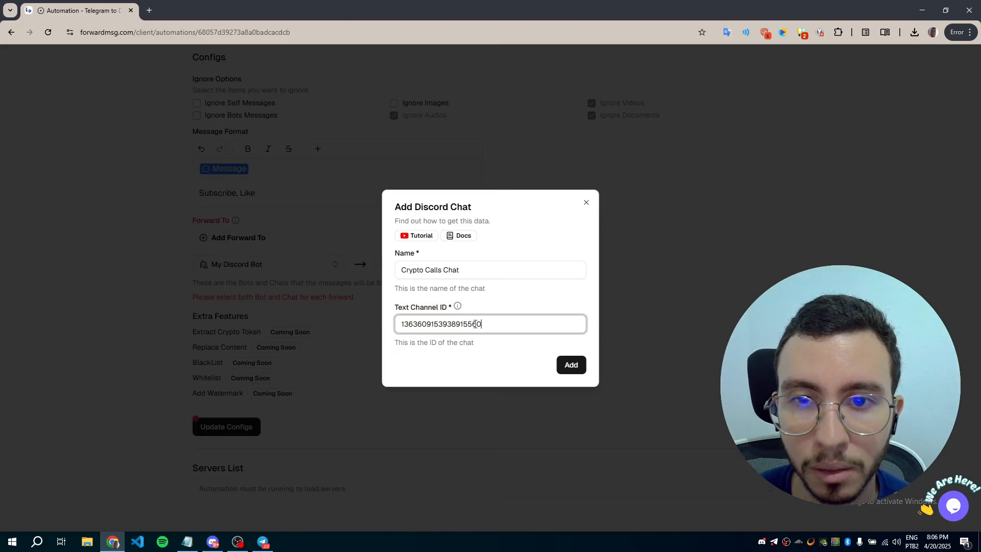
click(571, 366)
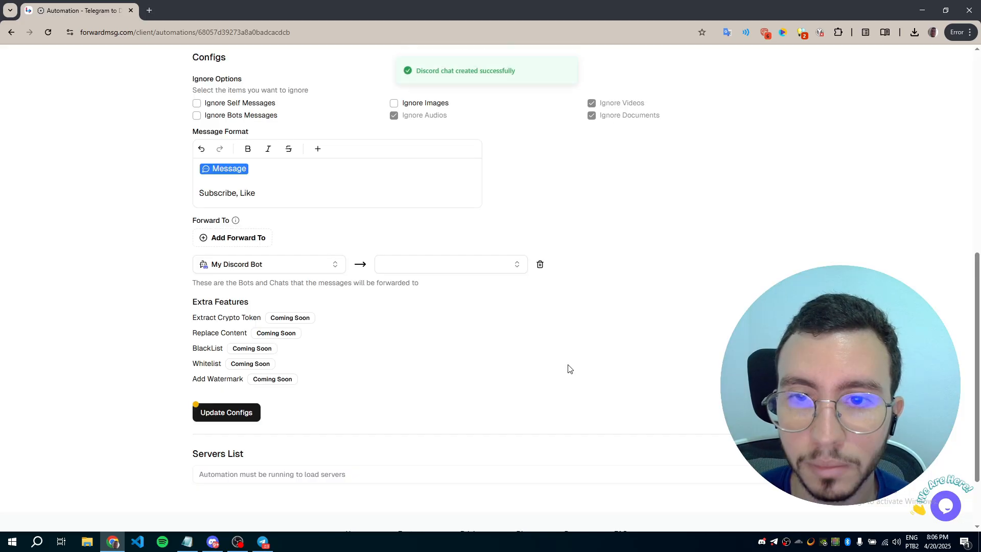
Step: Select Crypto Calls Chat as the destination chat for My Discord Bot and update the configs
click(196, 414)
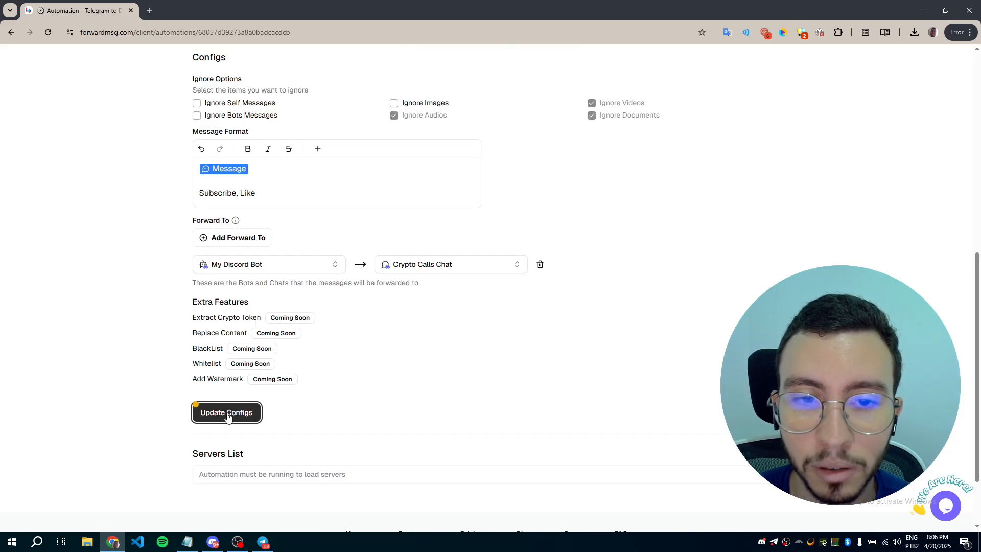
Step: Examine the Servers List section beneath the automation's configs
scroll(222, 406, down, 3)
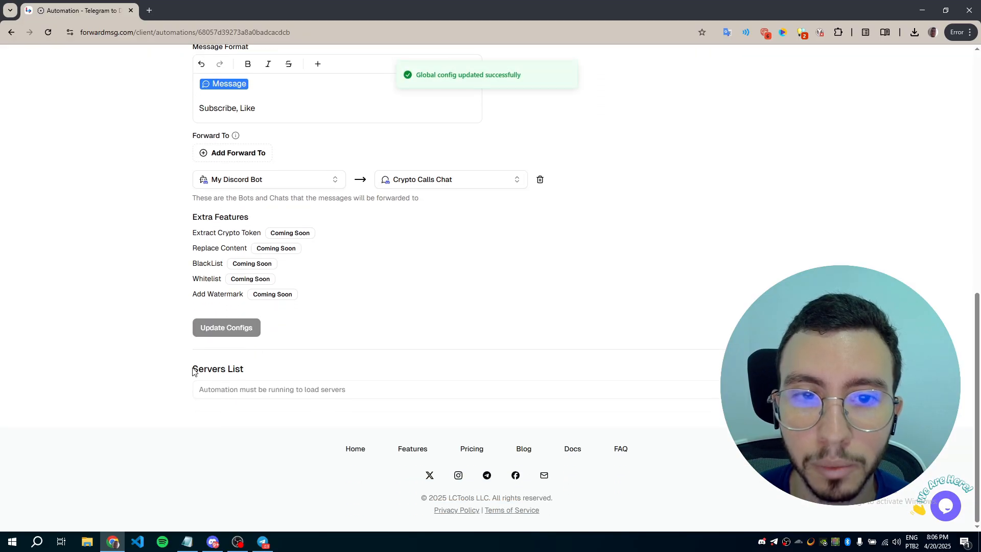
drag(193, 371, 245, 369)
click(225, 362)
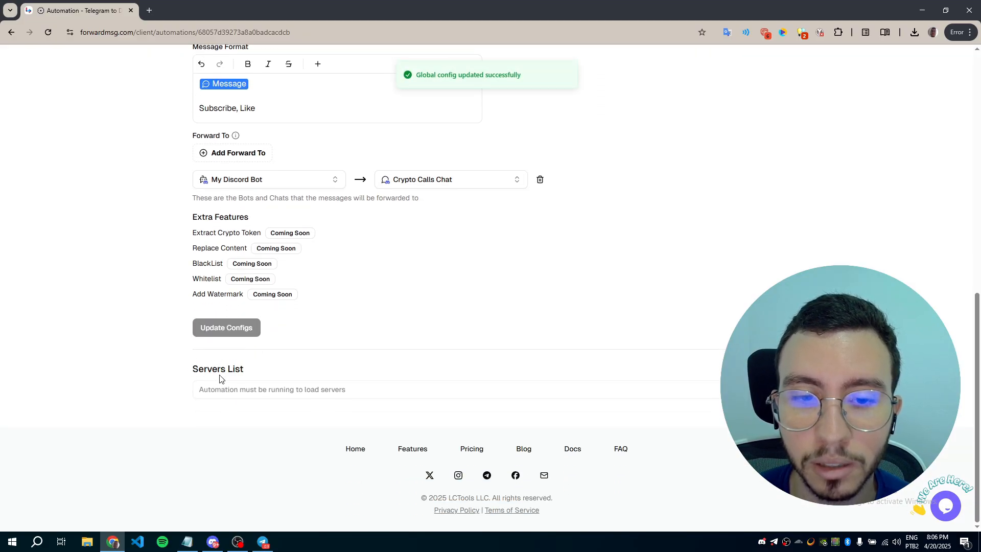
double_click(202, 371)
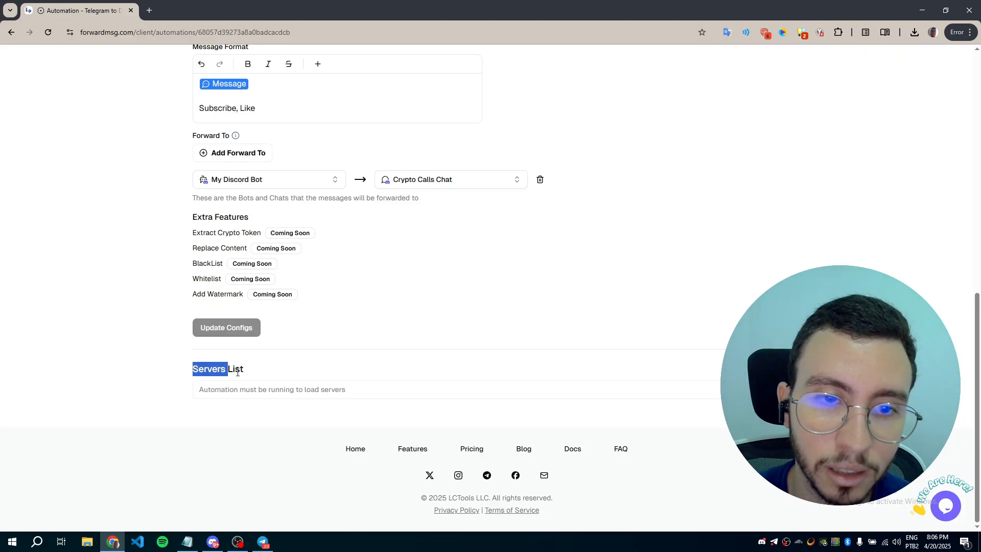
click(200, 372)
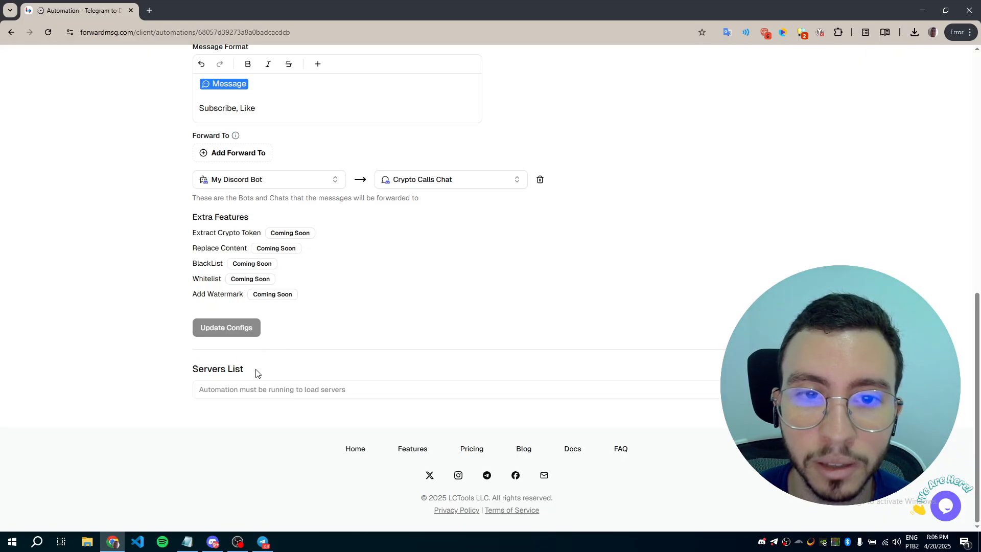
scroll(416, 344, up, 4)
scroll(416, 344, down, 4)
drag(256, 391, 305, 391)
Step: Start the Telegram to Discord automation
scroll(424, 336, up, 5)
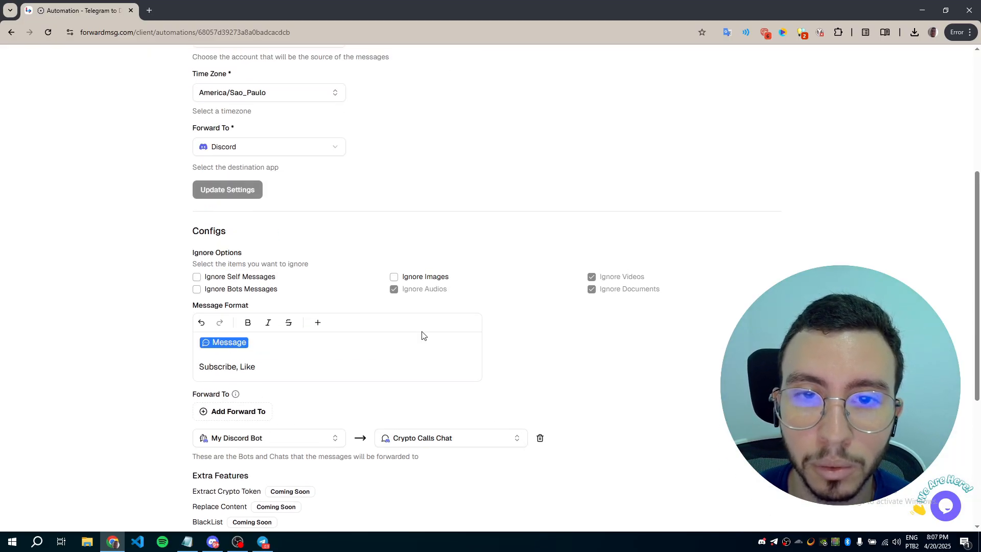
scroll(422, 335, up, 5)
click(578, 113)
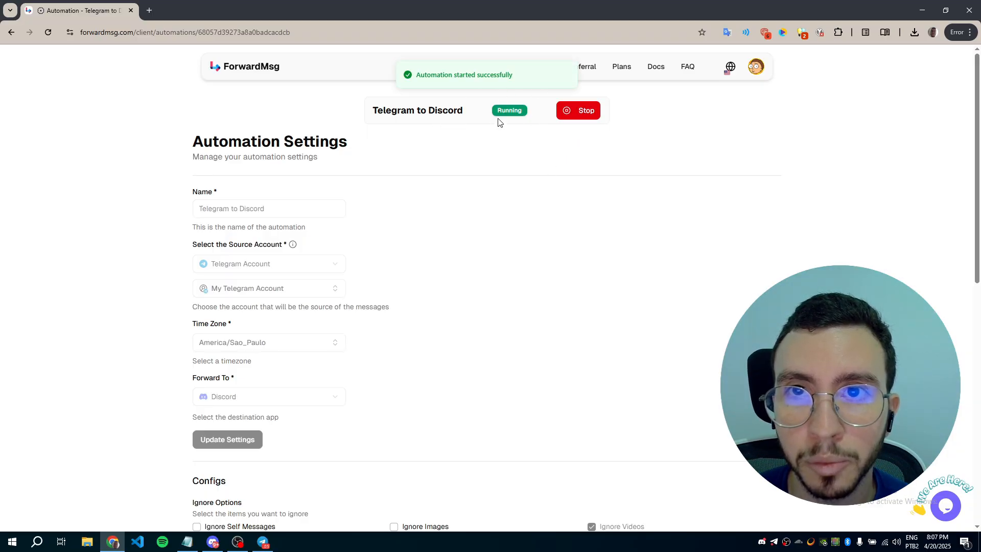
Step: Browse the Telegram chats offered for selection in the Servers List
scroll(462, 220, down, 5)
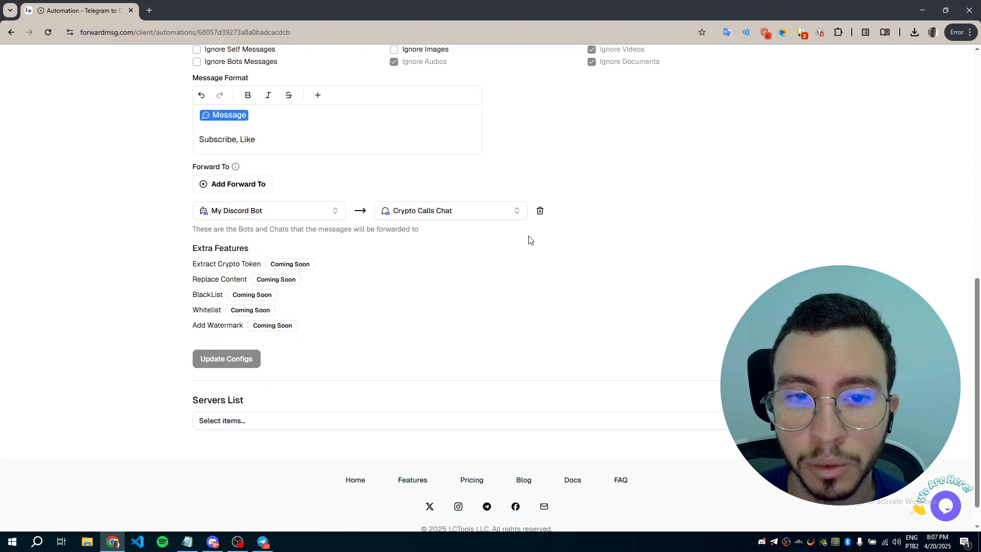
click(286, 391)
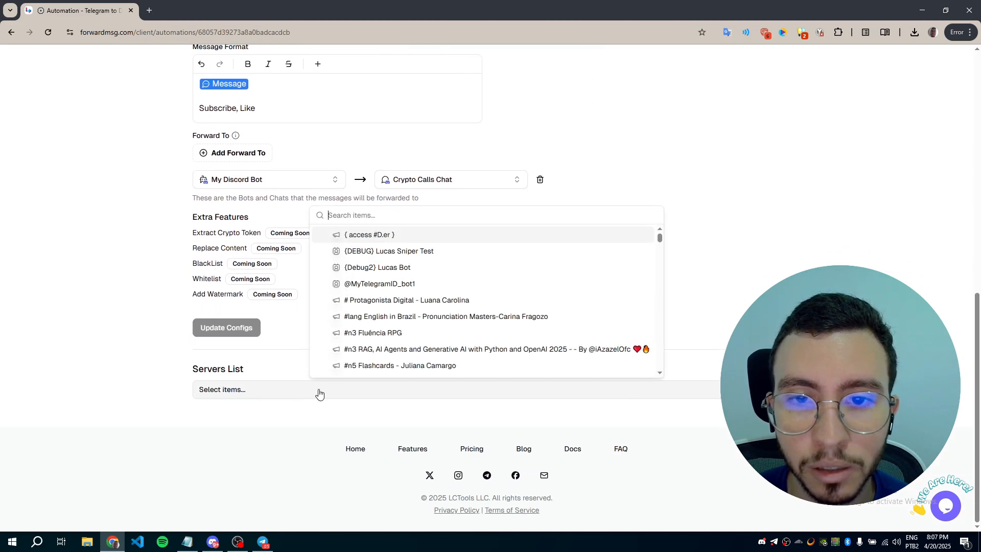
scroll(416, 350, down, 5)
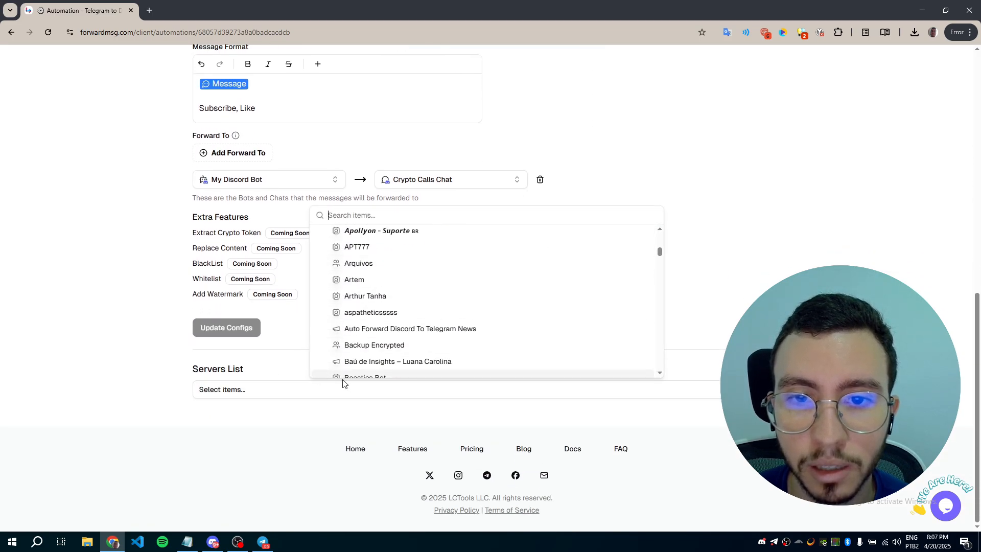
click(332, 435)
Step: Switch to Telegram and open the Channel To Forward channel
click(263, 542)
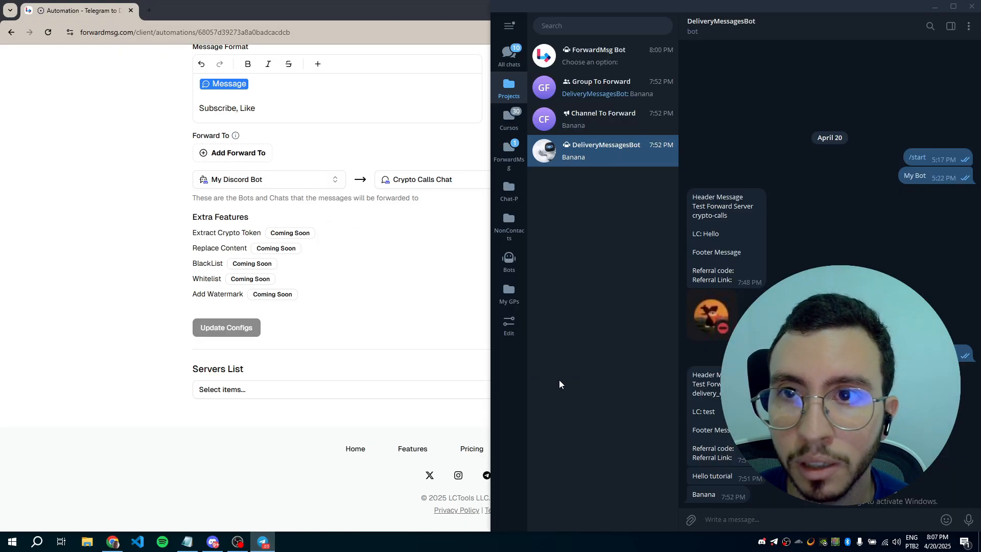
click(601, 120)
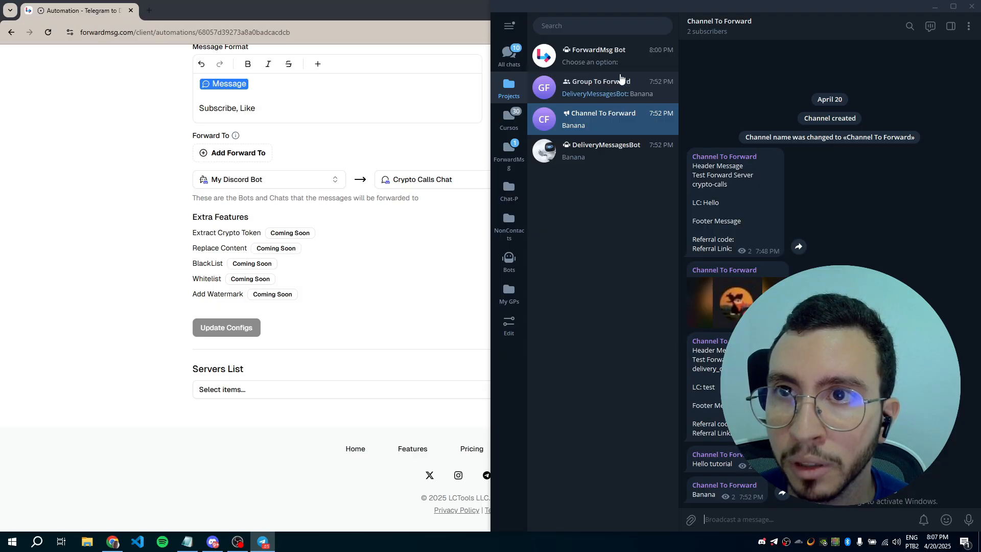
Step: Back in ForwardMsg, search the Servers List for "Channel to" and add the Channel To Forward channel
click(303, 391)
text(Channel to)
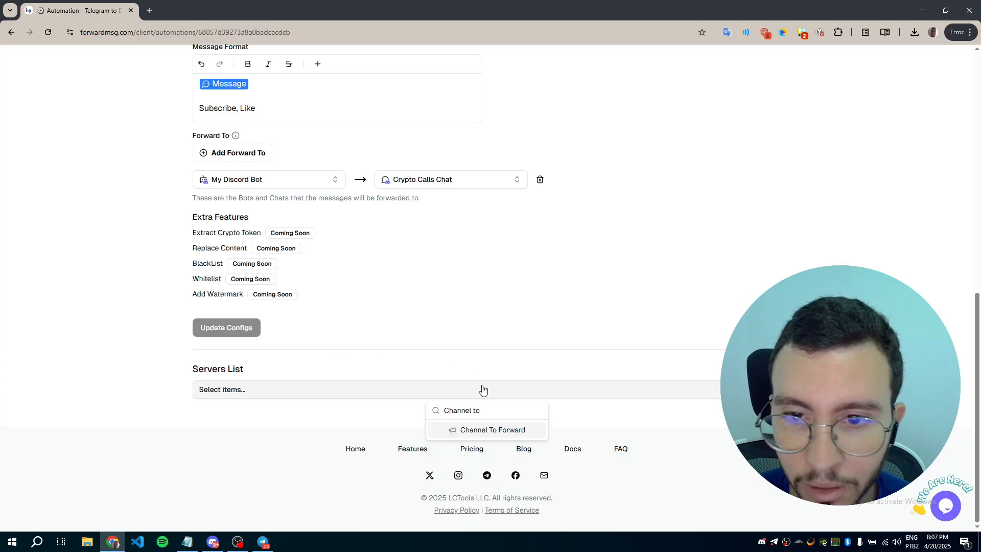
click(486, 431)
click(332, 437)
scroll(387, 423, down, 1)
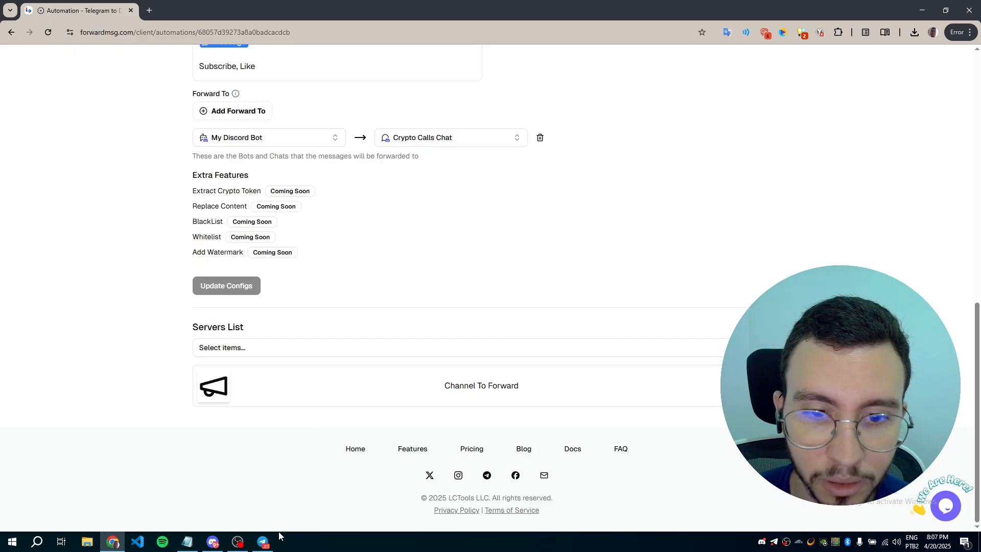
Step: Search the Servers List for "Group to" and add the Group To Forward entry of the group type
click(264, 543)
click(266, 544)
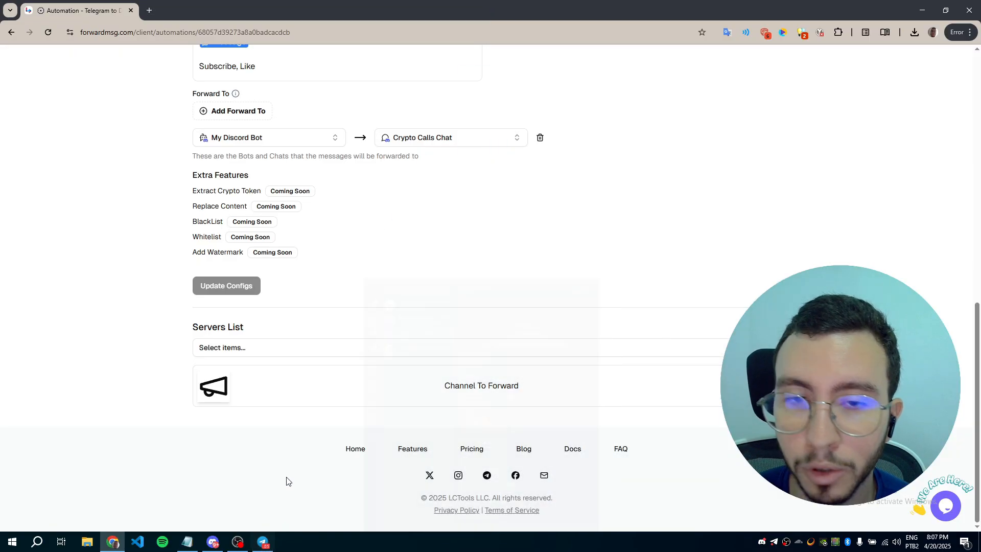
click(311, 347)
text(Group to)
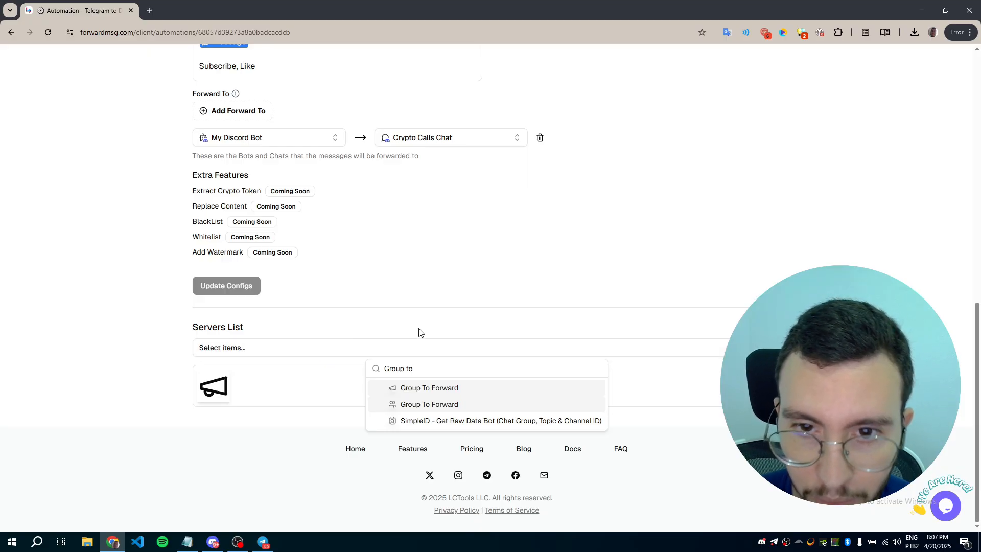
click(416, 404)
click(309, 422)
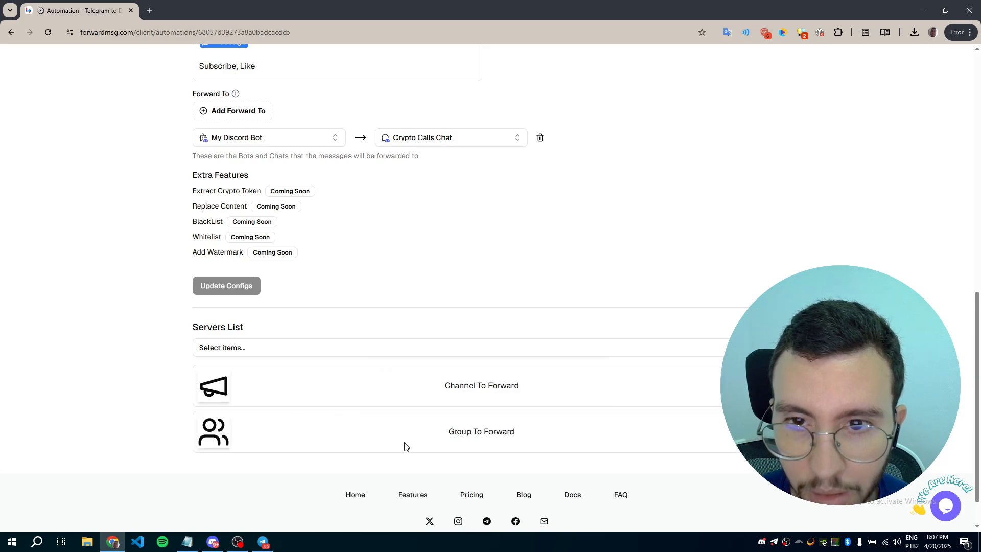
scroll(406, 447, down, 2)
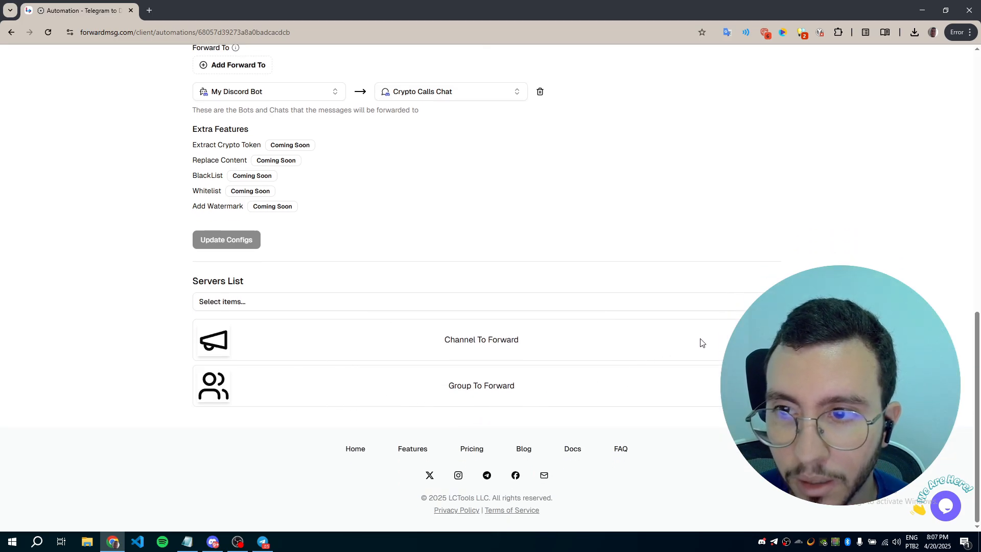
scroll(628, 352, up, 10)
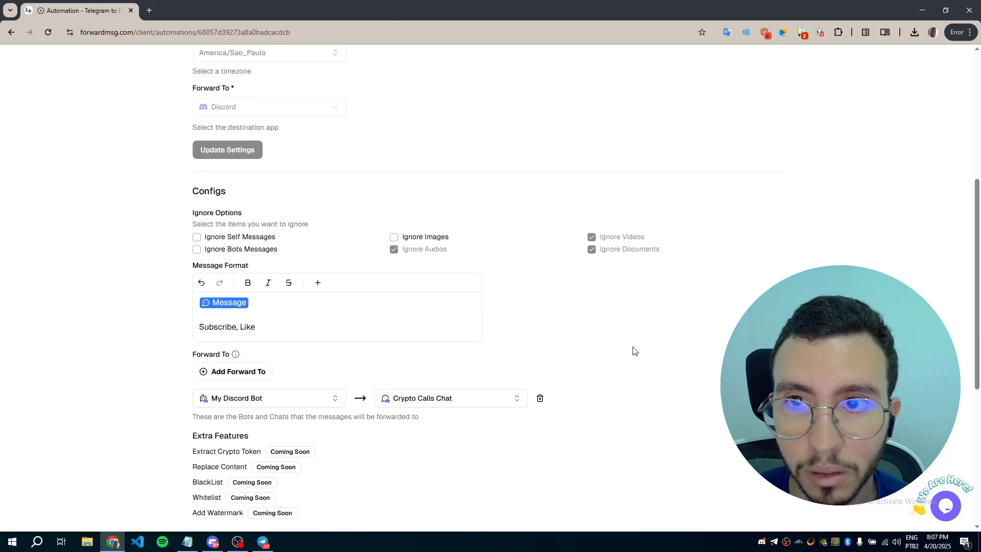
scroll(578, 302, up, 2)
scroll(539, 283, down, 5)
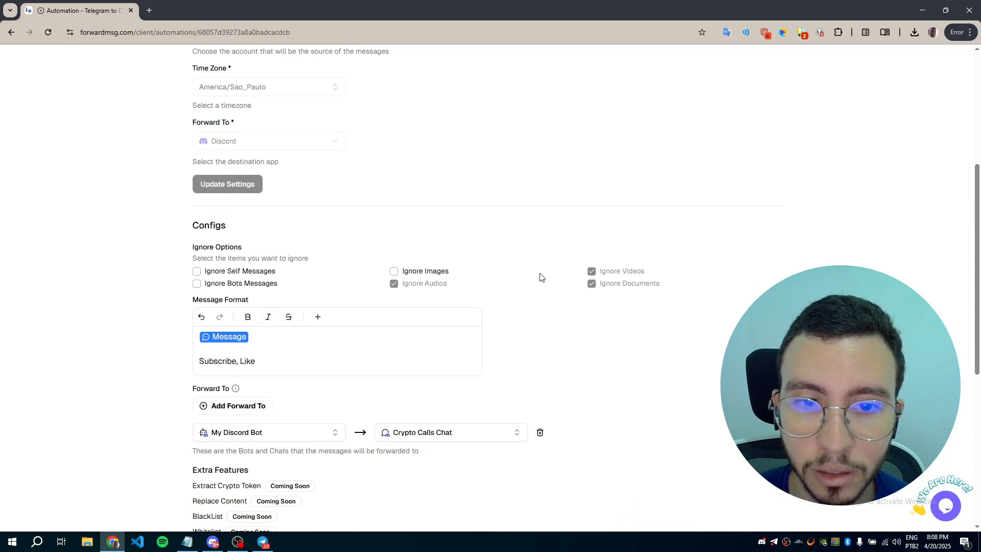
scroll(554, 281, down, 3)
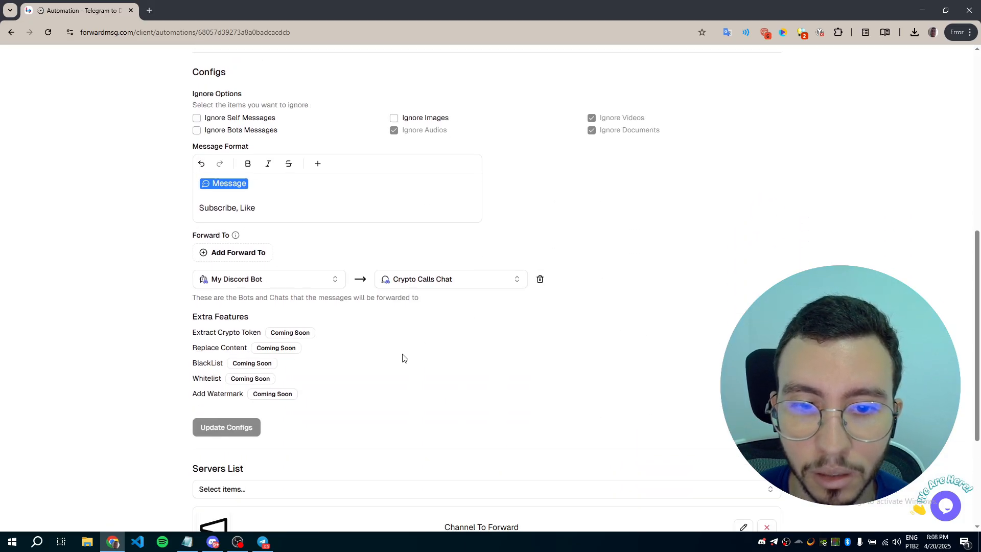
Step: Bring up Discord's crypto-calls channel beside Telegram and send the test message "Hello world" in Channel To Forward
click(212, 541)
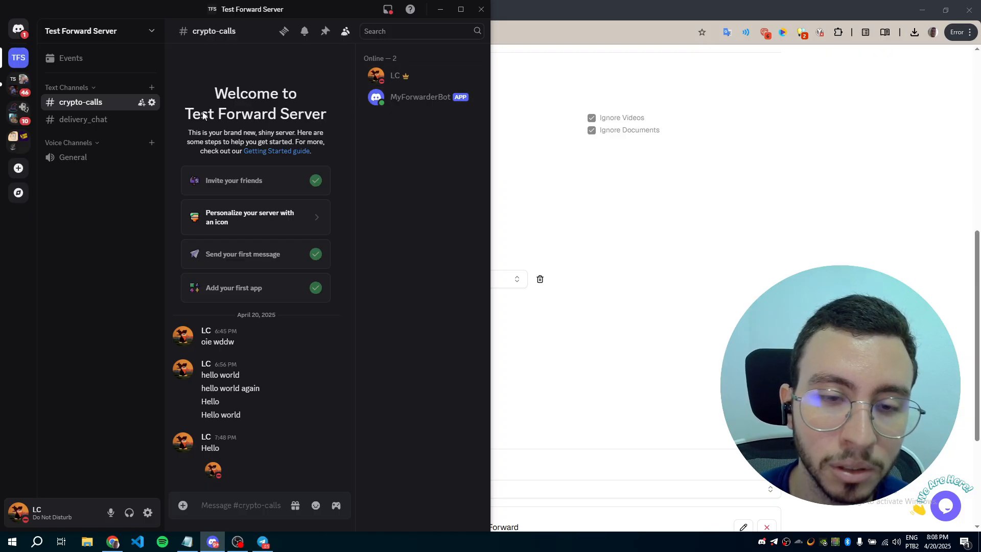
click(262, 541)
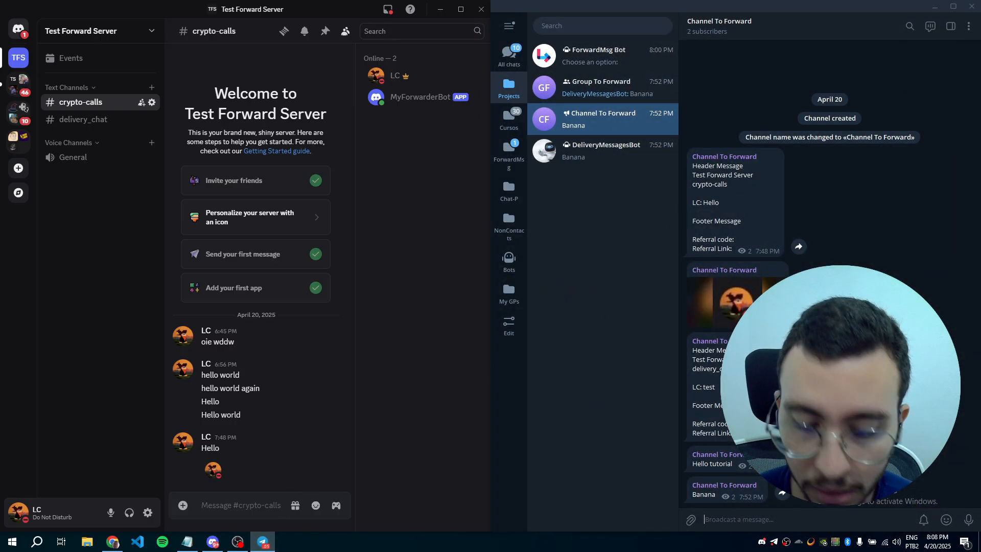
text(Hello world)
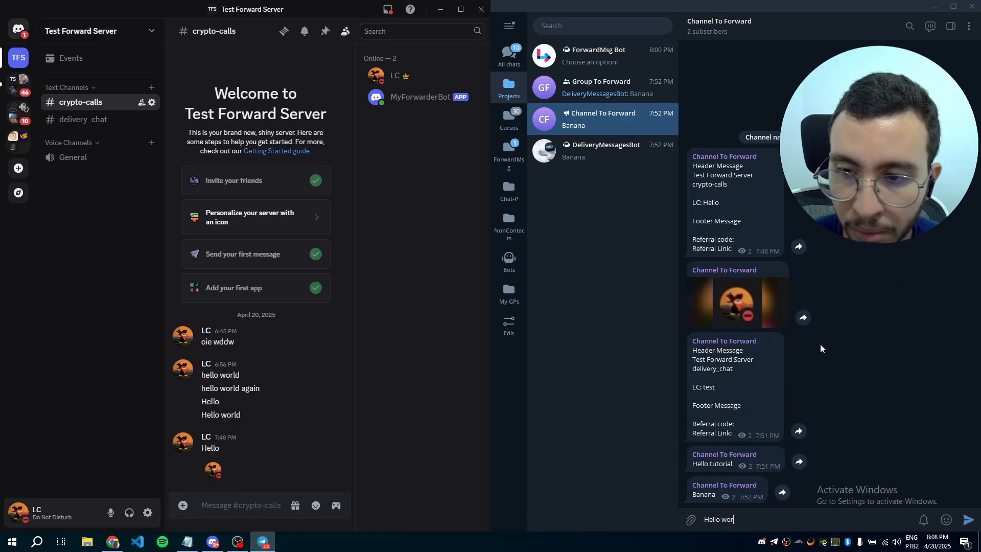
key(Return)
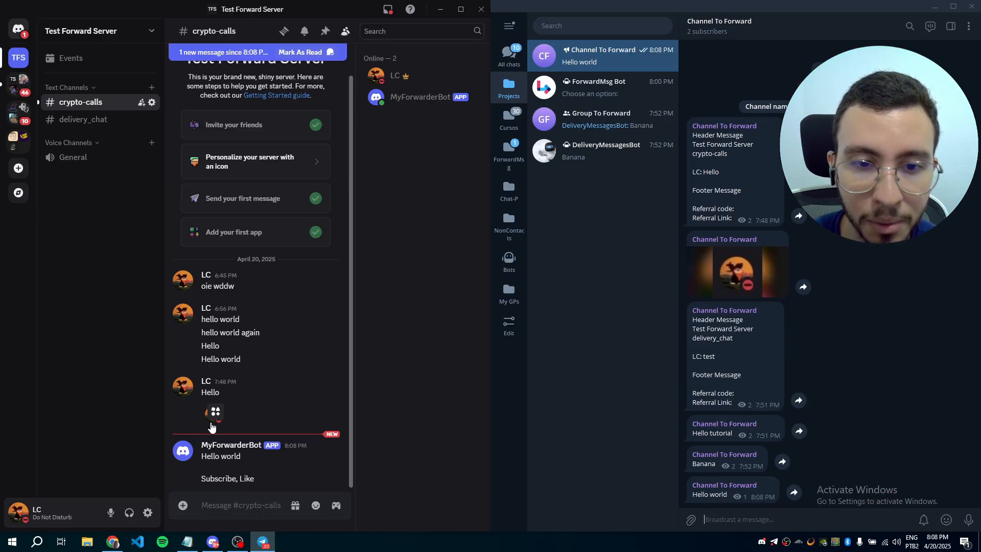
click(236, 456)
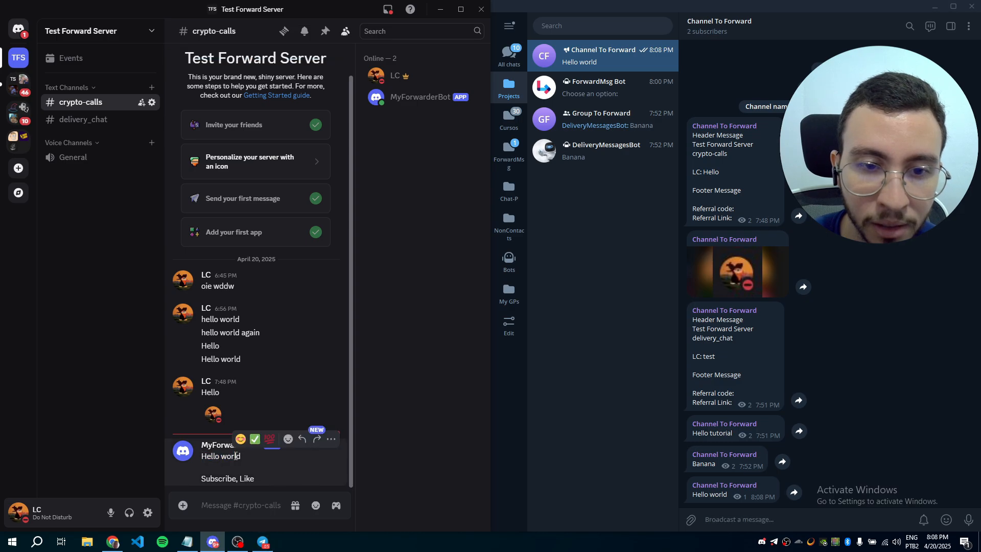
Step: Switch to ForwardMsg, replace the "Subscribe, Like" footer in the message format with ":)", and update the configs
triple_click(215, 478)
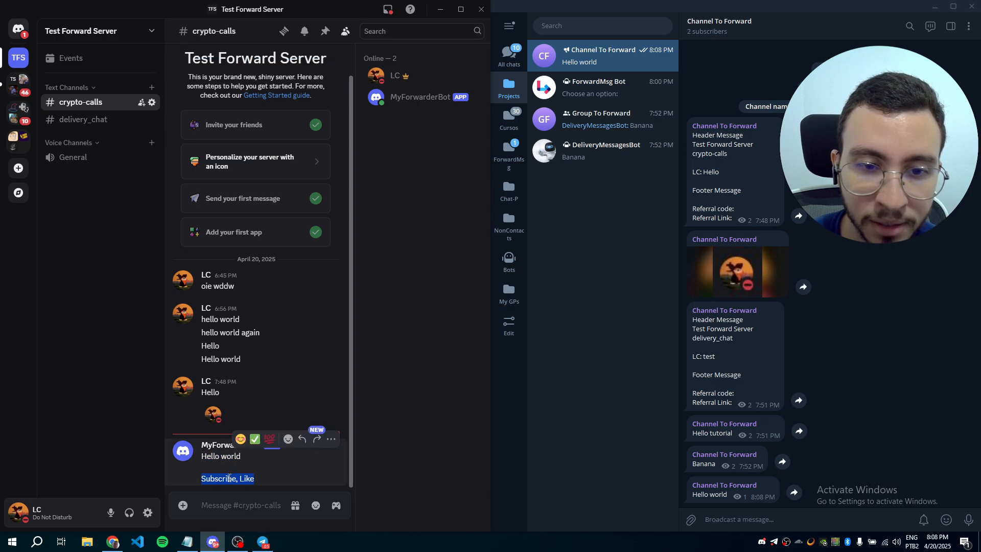
click(229, 478)
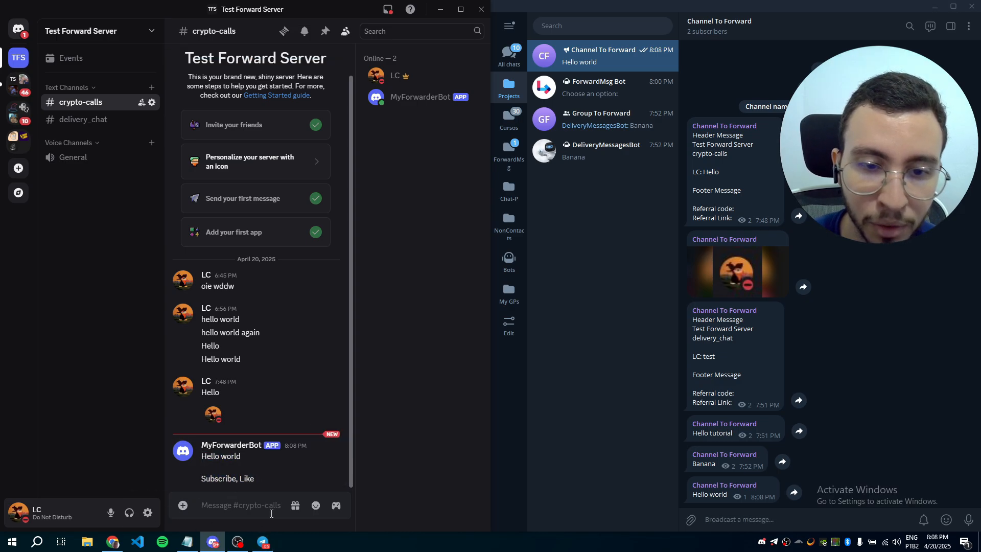
click(113, 546)
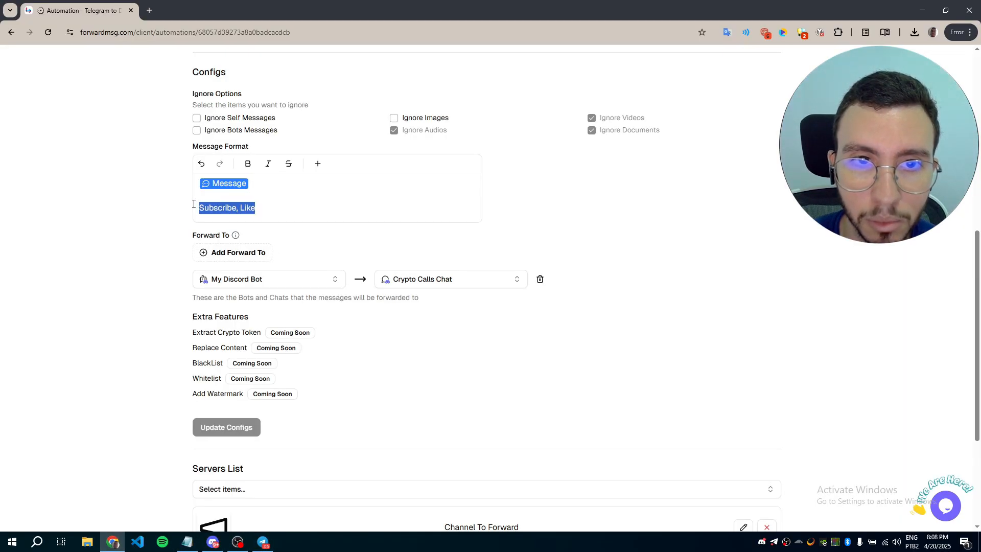
key(BackSpace)
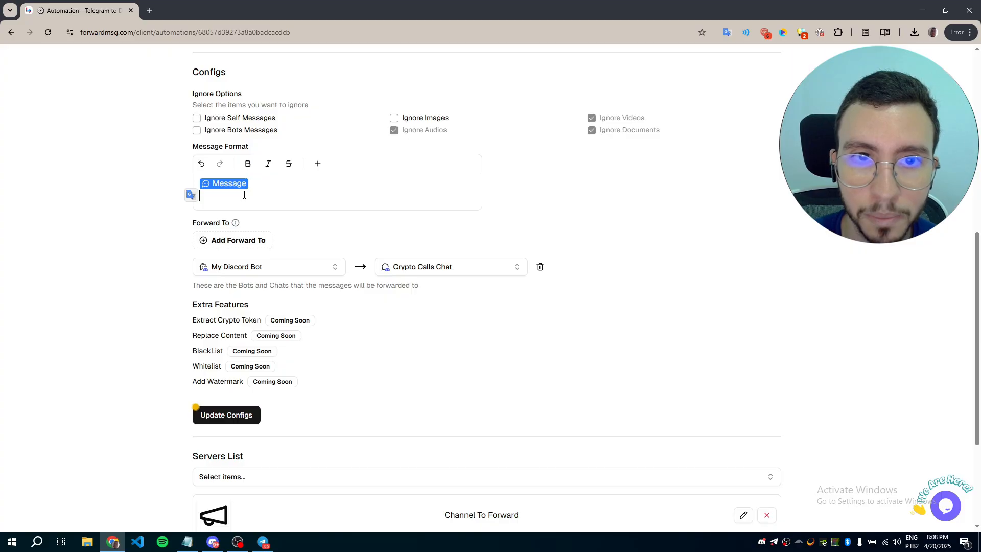
key(Return)
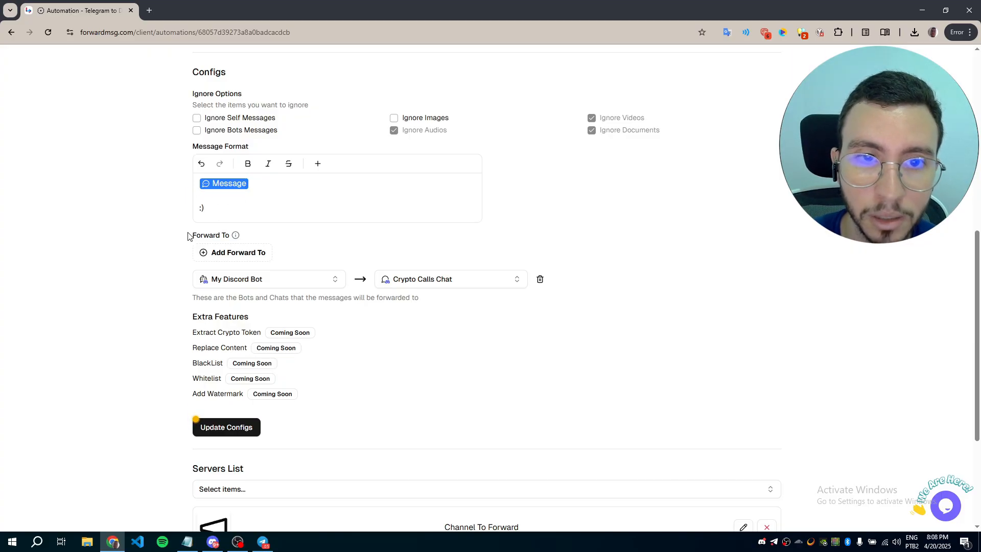
scroll(204, 281, down, 2)
click(223, 330)
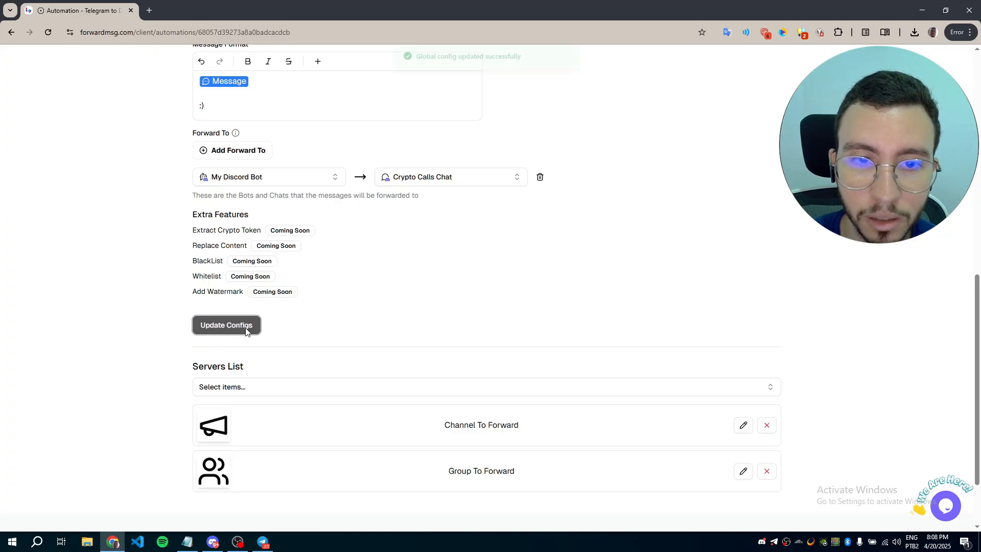
Step: Bring up Discord and Telegram, send "Hello Again" in Channel To Forward, and check the forwarded copy in crypto-calls
click(216, 546)
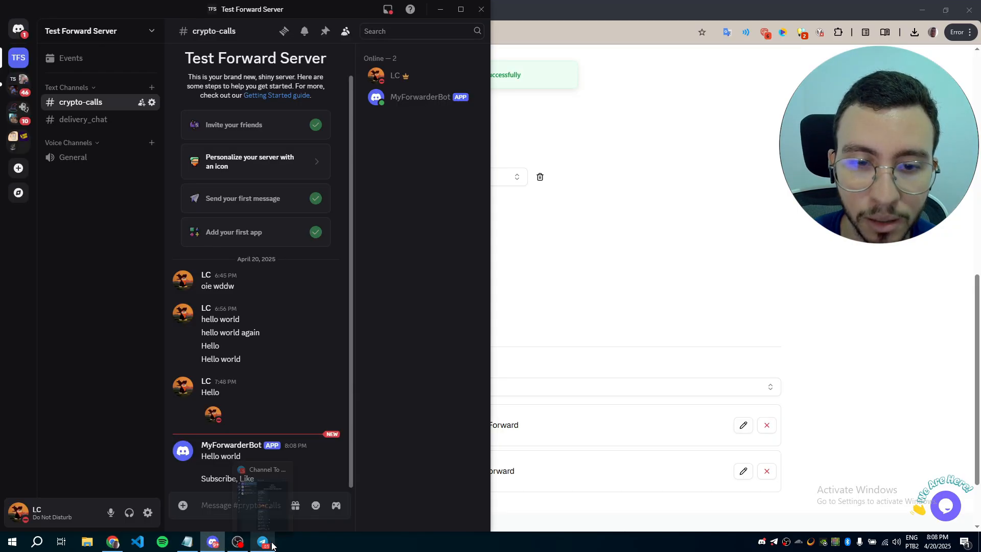
click(263, 541)
text(Hel)
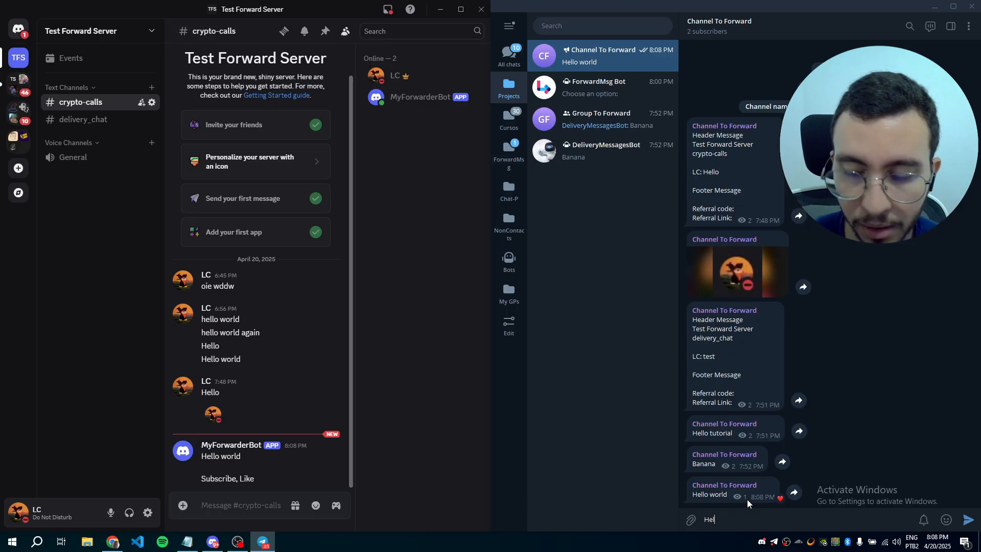
text(lo Again)
key(Return)
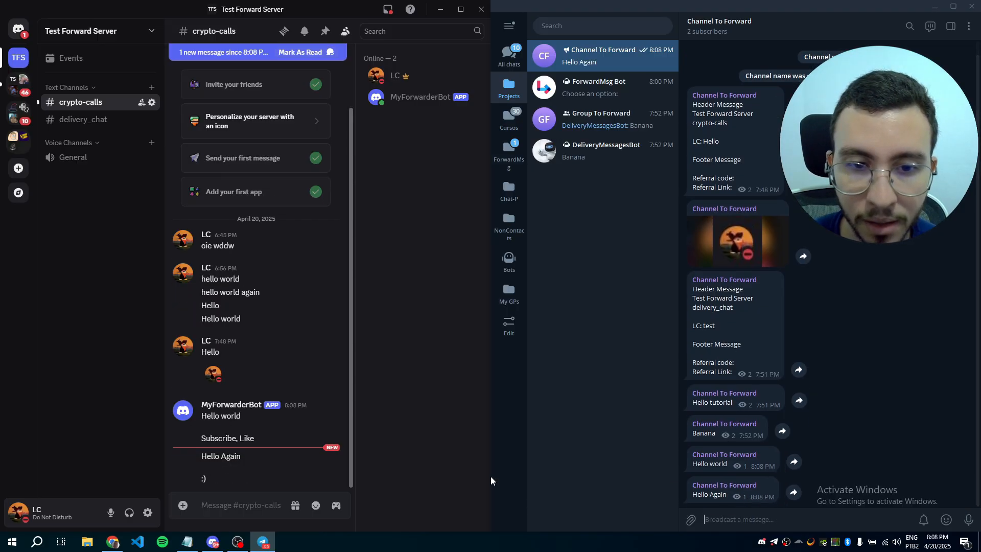
drag(203, 456, 229, 480)
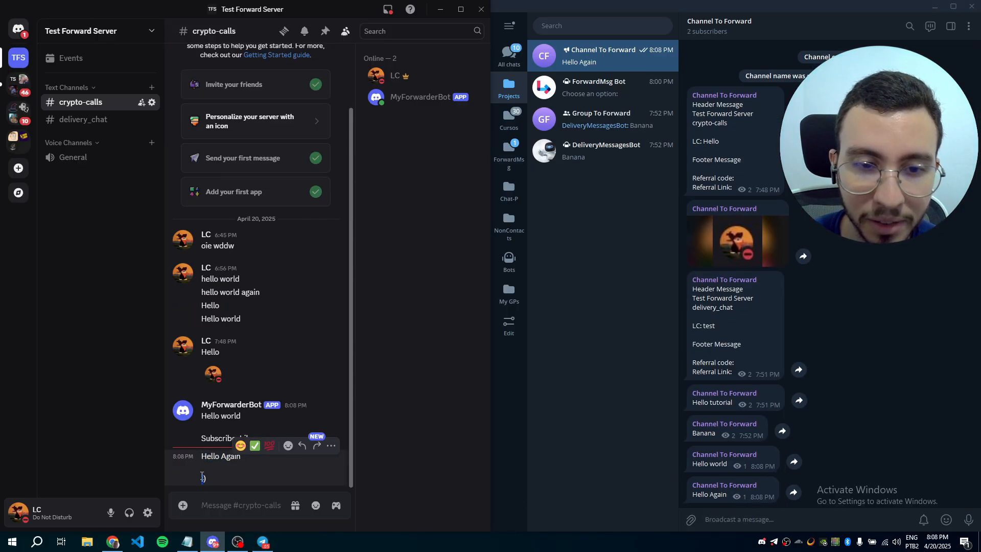
click(217, 471)
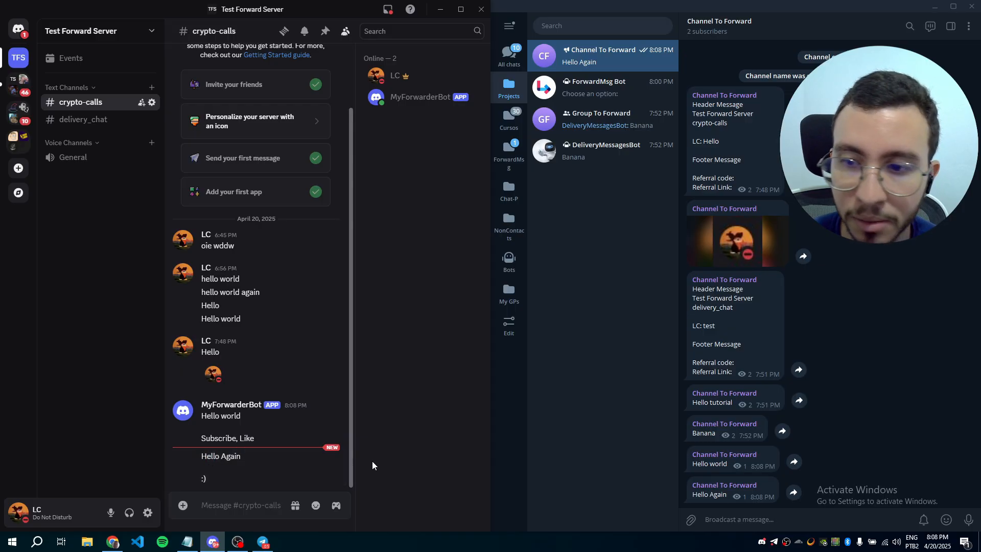
Step: Open the Group To Forward chat in Telegram and send the test message "Banana Apple"
click(613, 111)
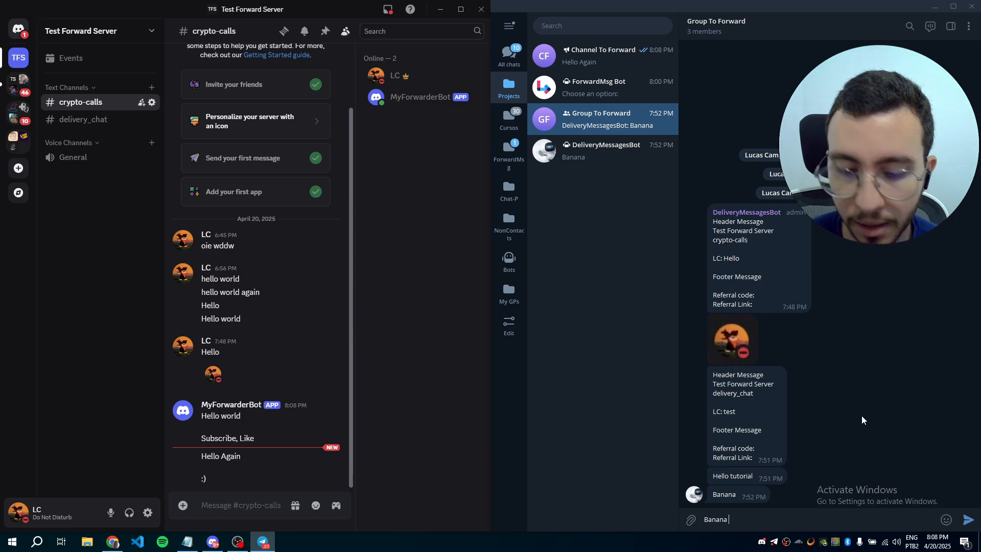
text(Banana Apple)
key(Return)
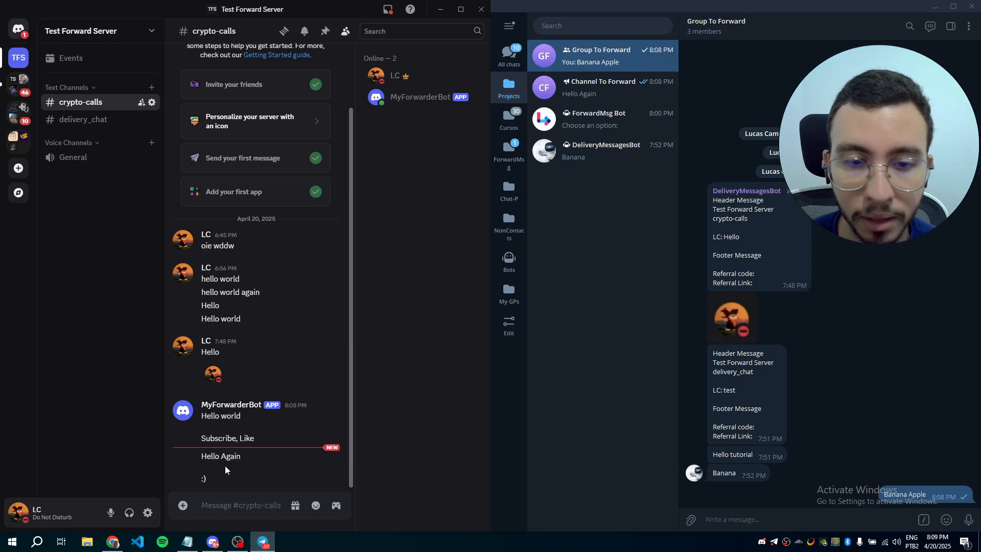
Step: Back in ForwardMsg, search the Servers List for "Group" and add the channel-type Group To Forward entry
click(112, 541)
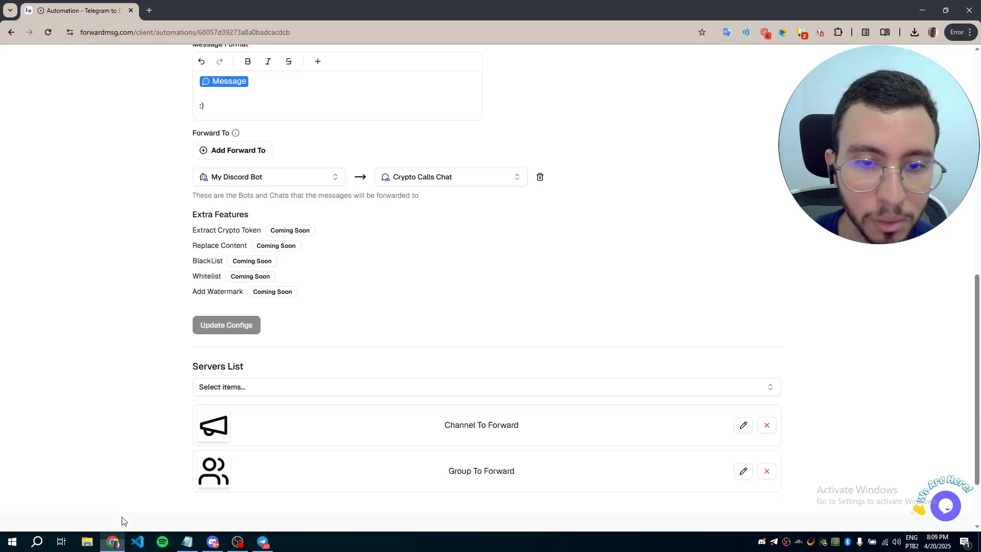
click(452, 394)
text(Group)
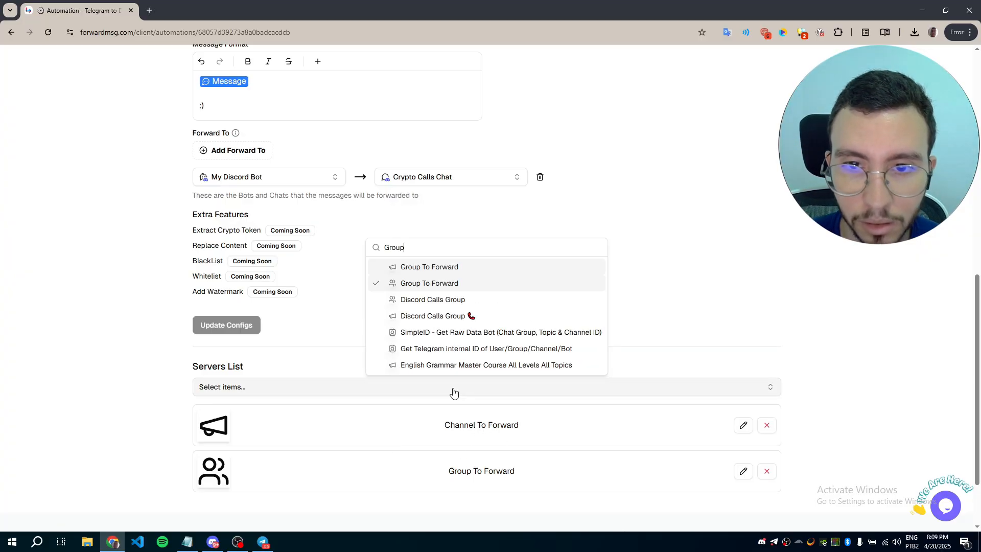
click(432, 267)
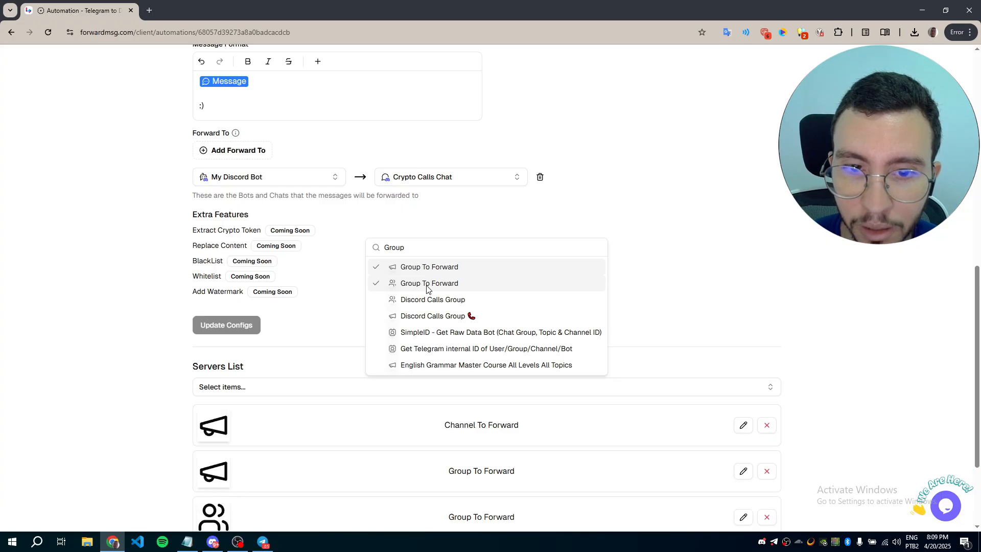
scroll(361, 416, down, 3)
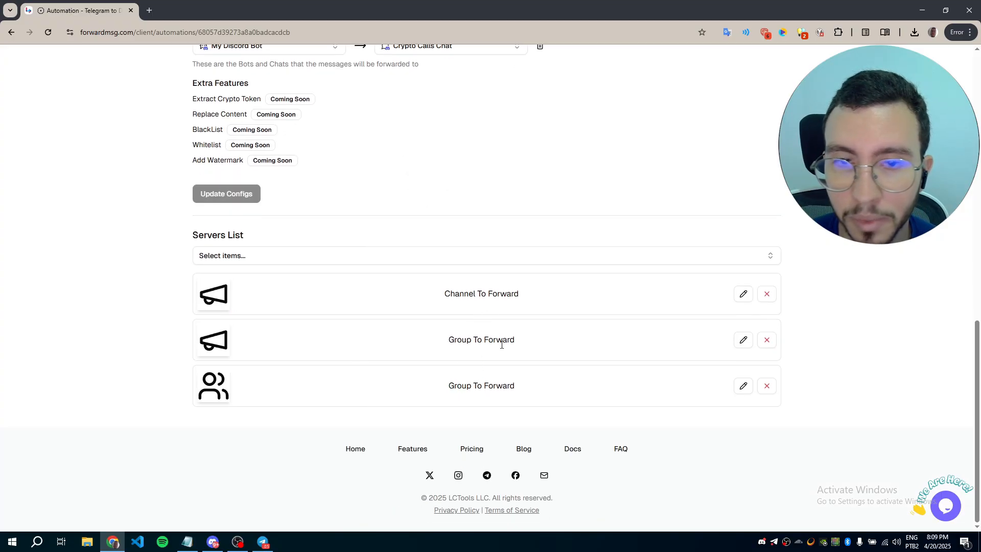
Step: Switch to Telegram, send "Banana Apple 2" in Group To Forward, and bring up Discord's crypto-calls channel beside it
mouse_move(253, 546)
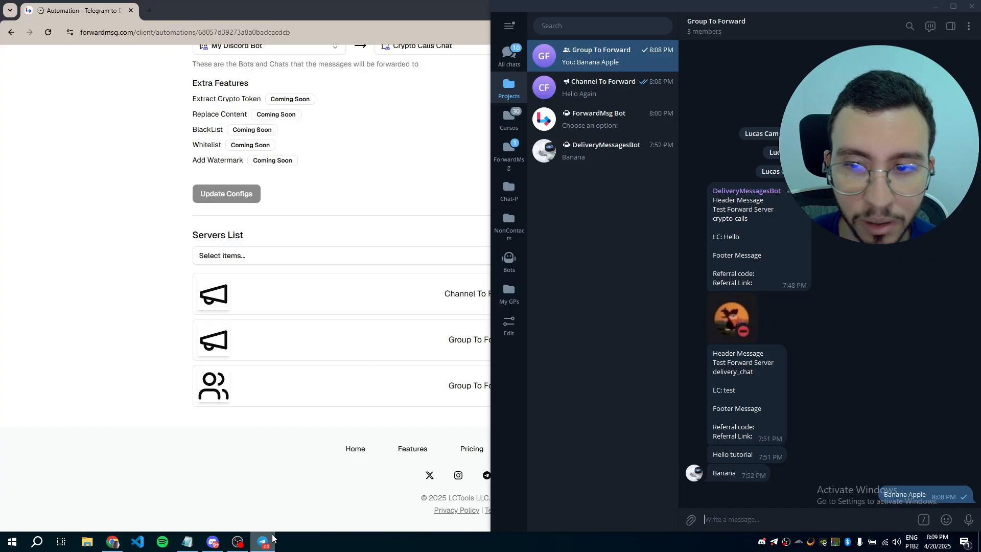
click(232, 498)
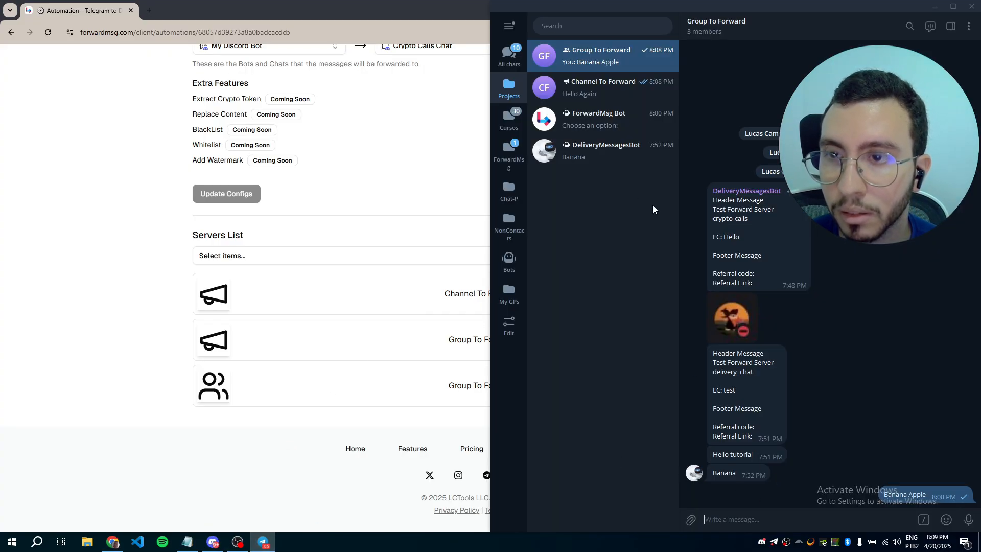
text(Banana Apple 2)
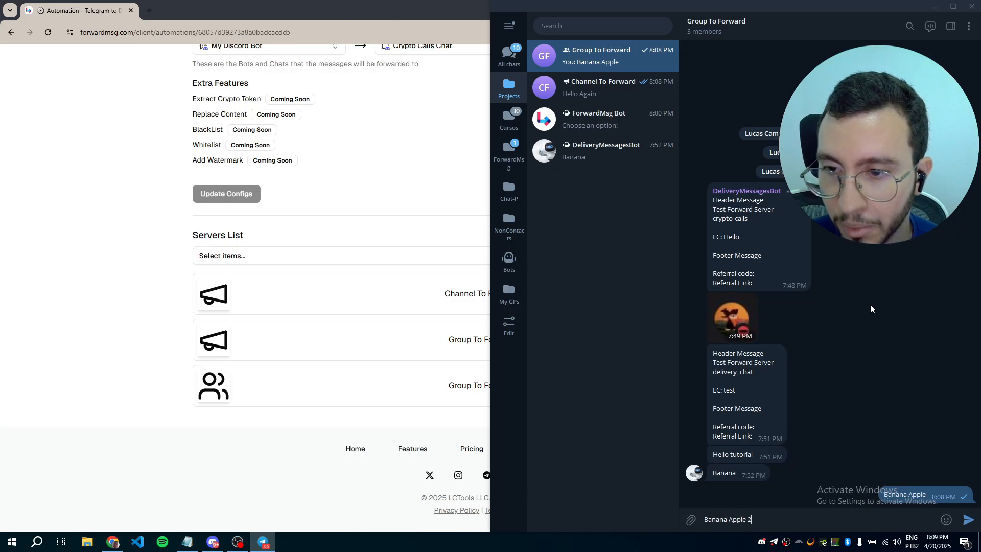
key(Return)
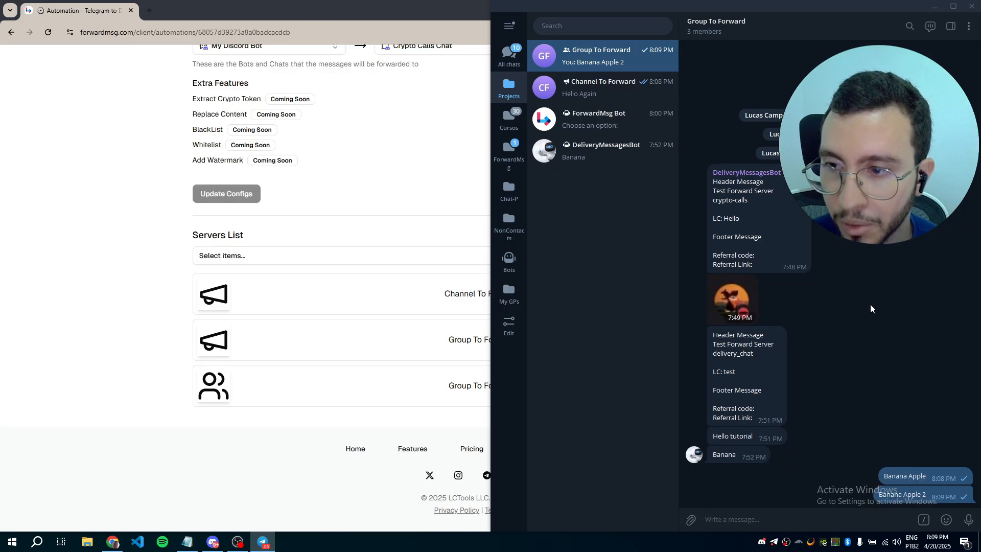
click(213, 541)
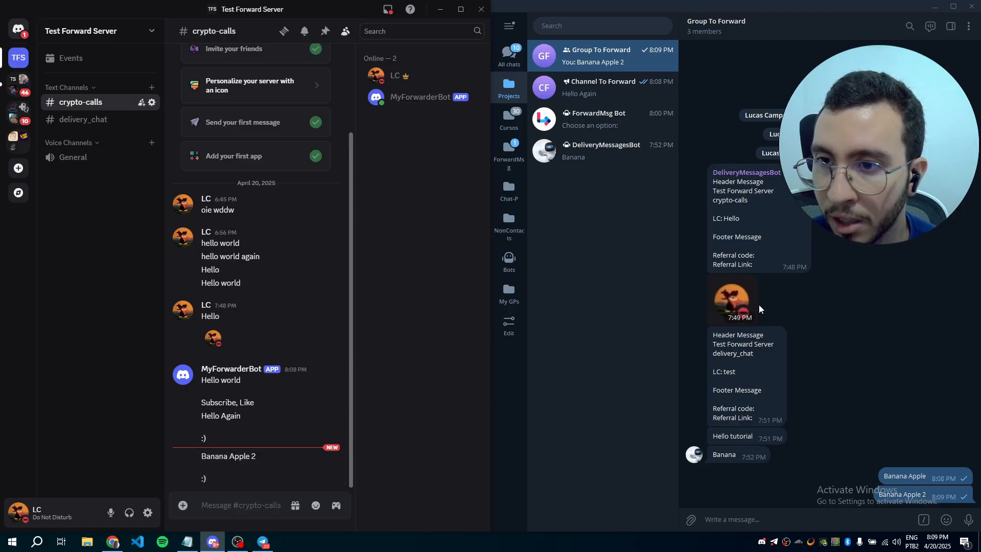
Step: Capture a screen snip of part of the Telegram chat and send it as a photo in Group To Forward
click(845, 386)
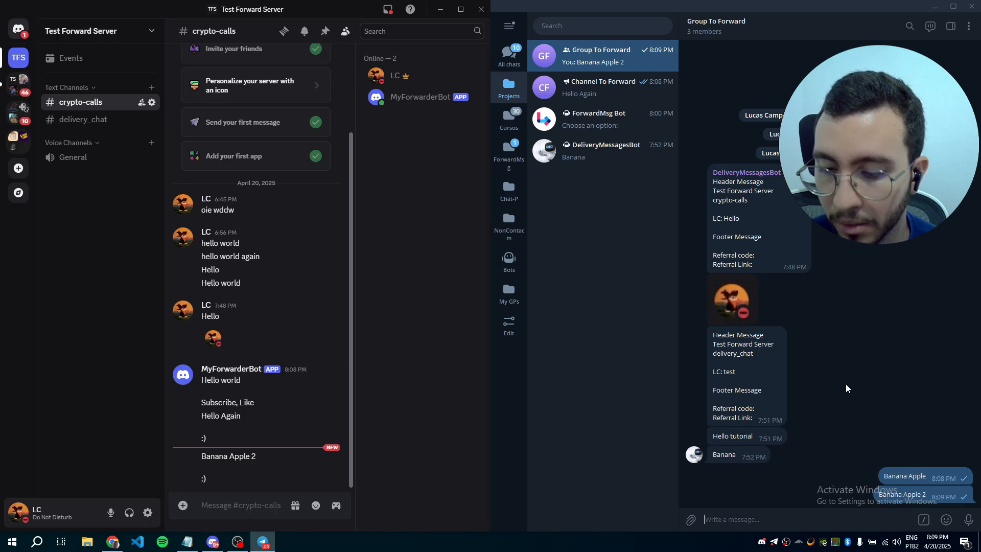
key(super+shift+s)
drag(700, 269, 862, 379)
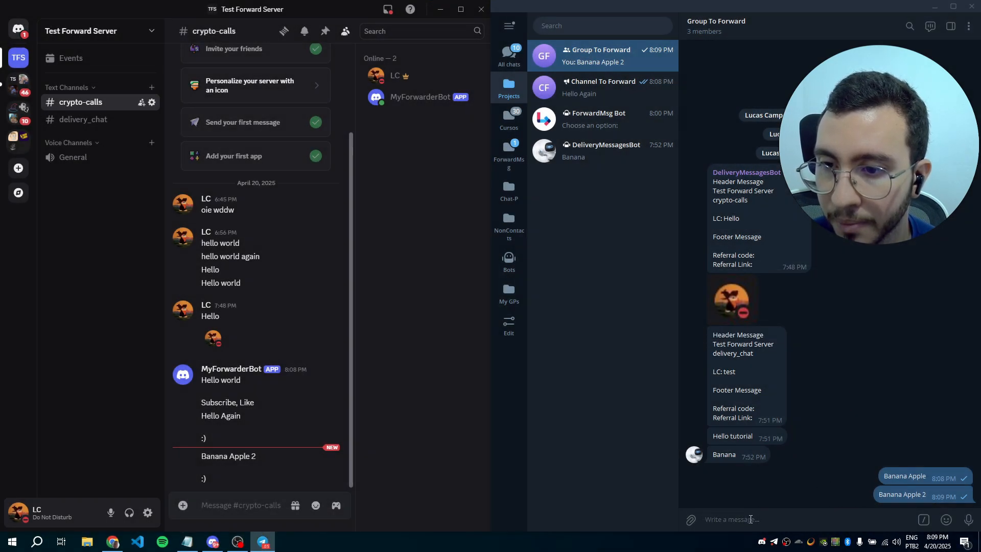
key(ctrl+v)
key(Return)
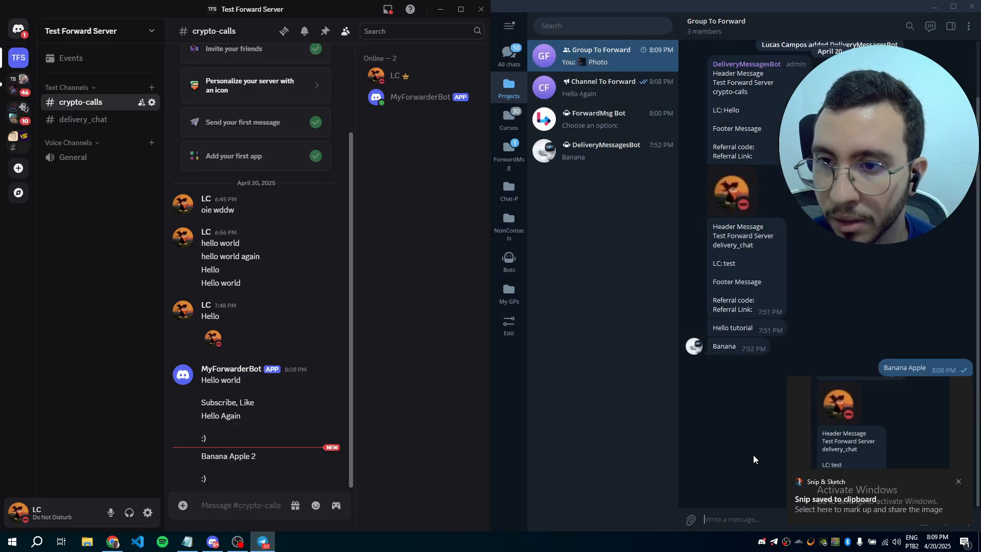